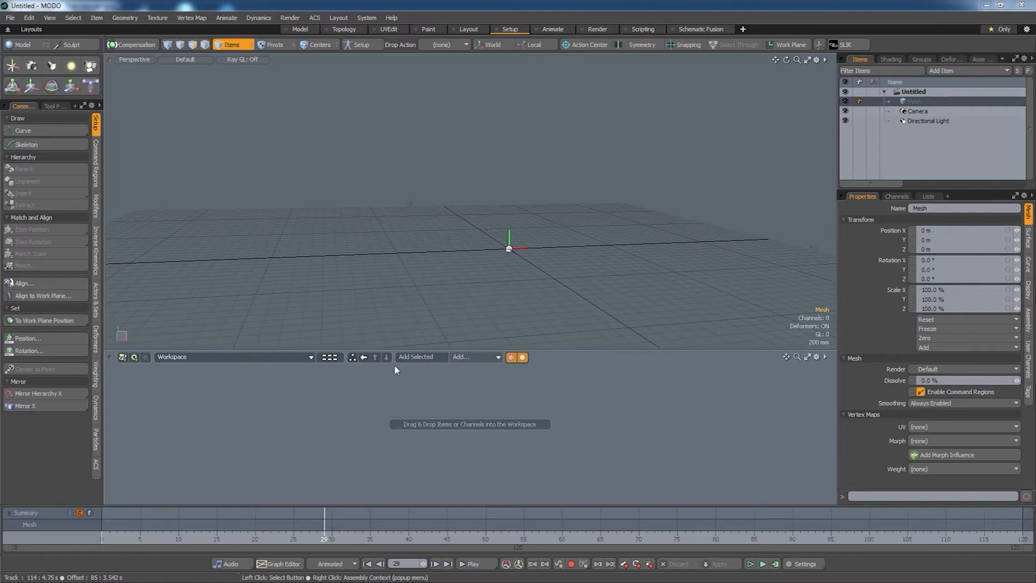
Add a Radial Emitter to the scene and lay it out in the schematic workspace together with its linked Particle Simulation node
click(96, 438)
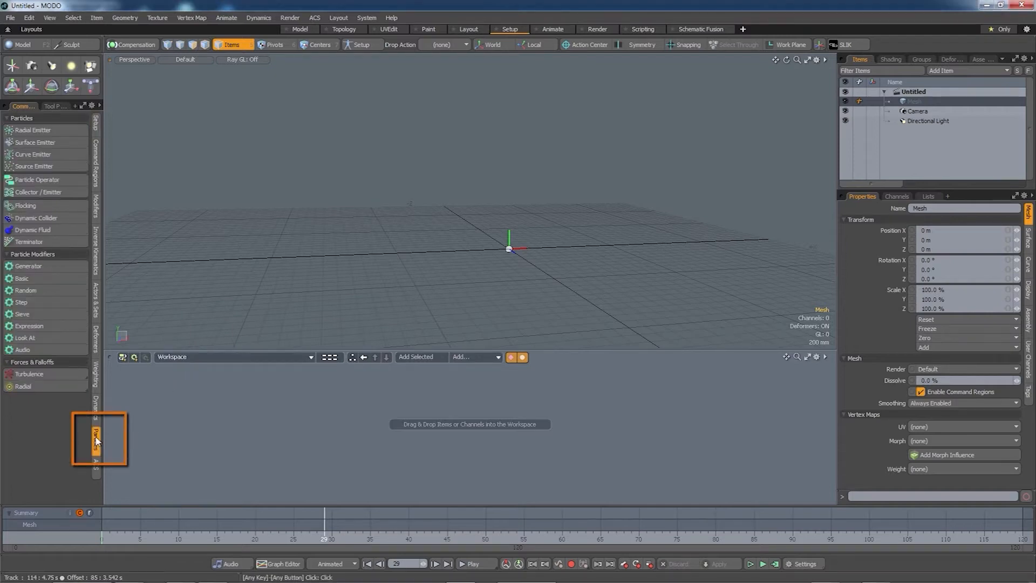
click(45, 130)
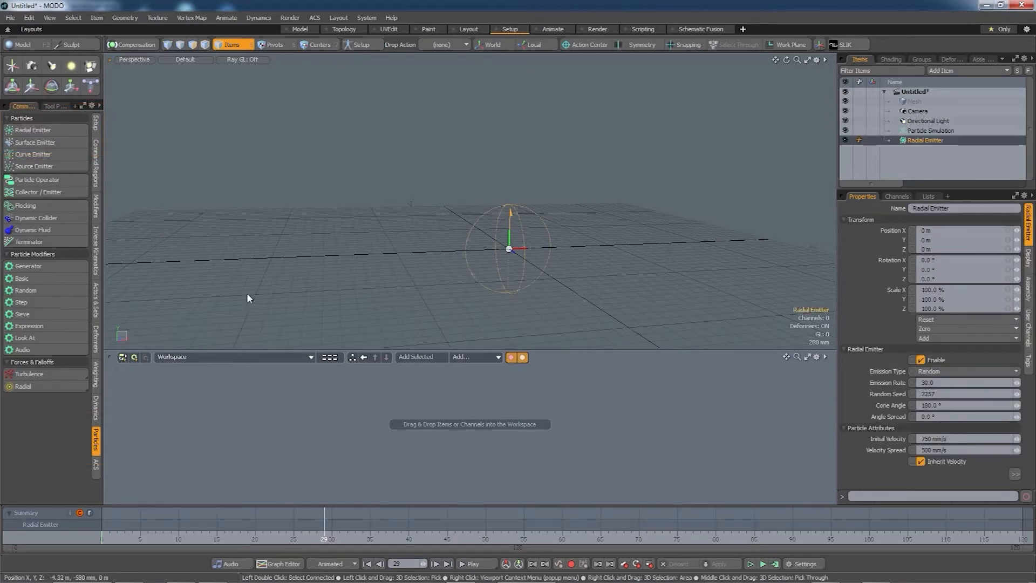
click(412, 356)
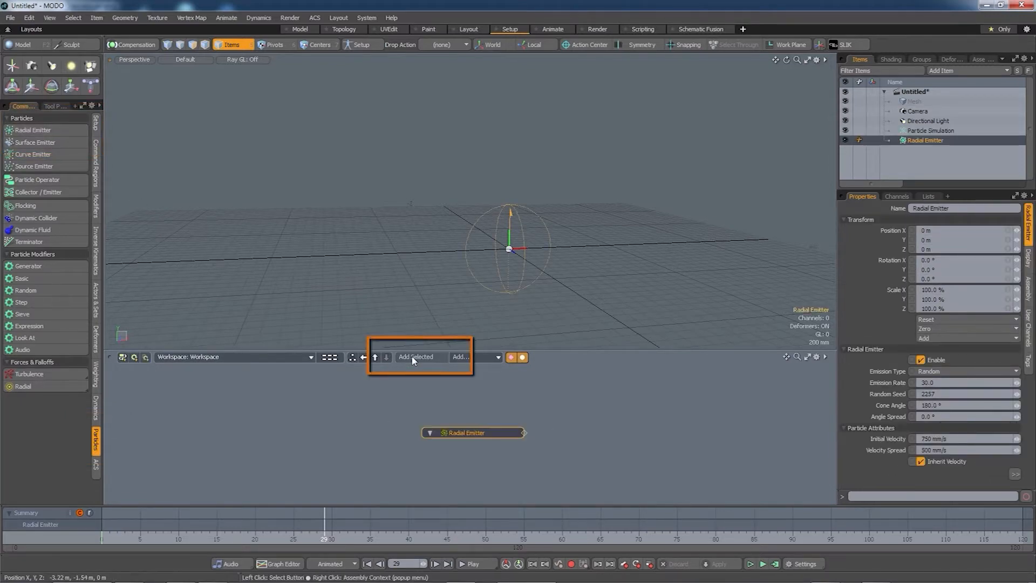
drag(471, 430, 400, 415)
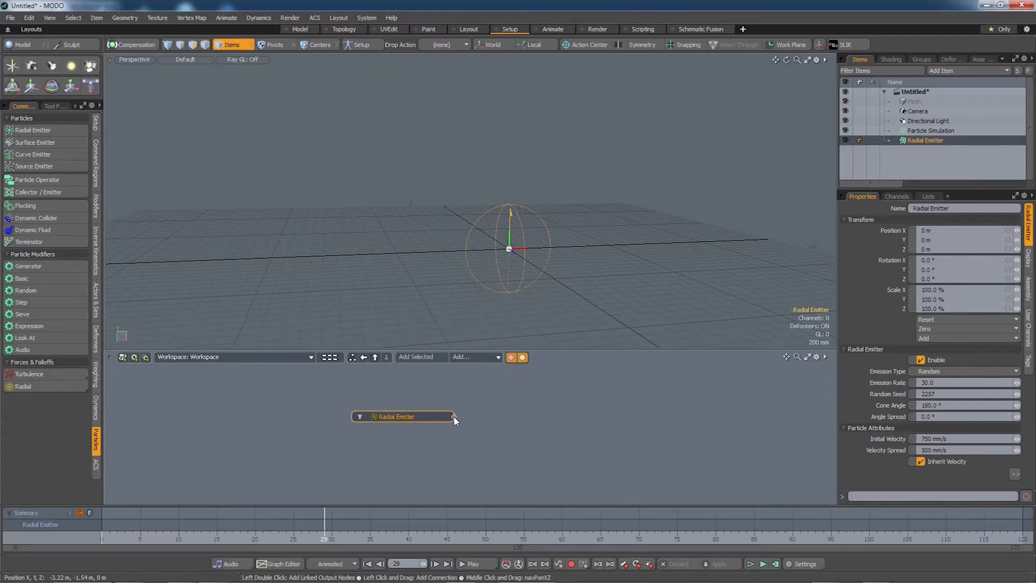
click(454, 416)
drag(512, 412, 521, 404)
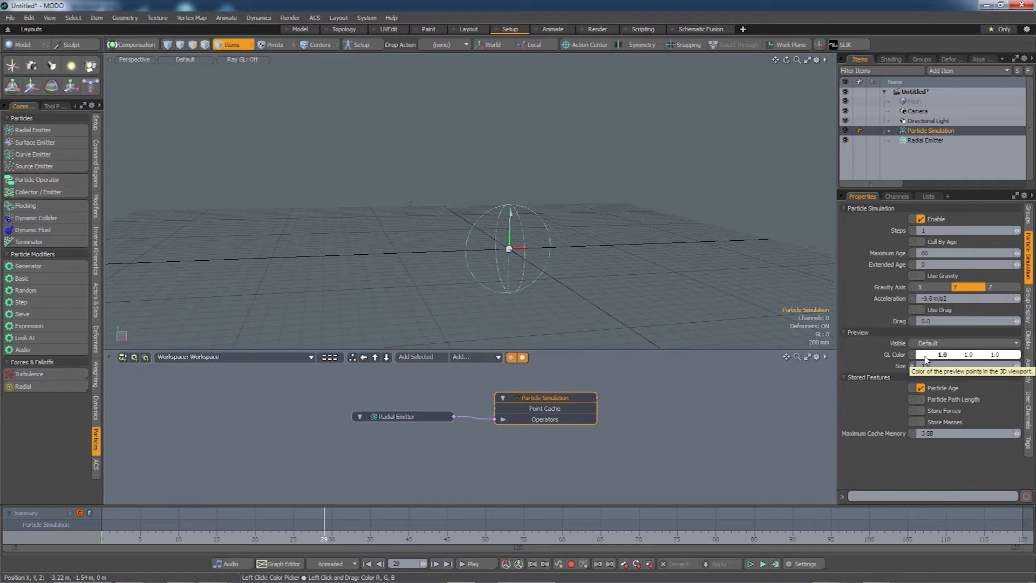
Set the Particle Simulation's preview GL color to magenta (1.0, 0.0, 1.0) and its particle size to 5.0
drag(969, 356, 931, 356)
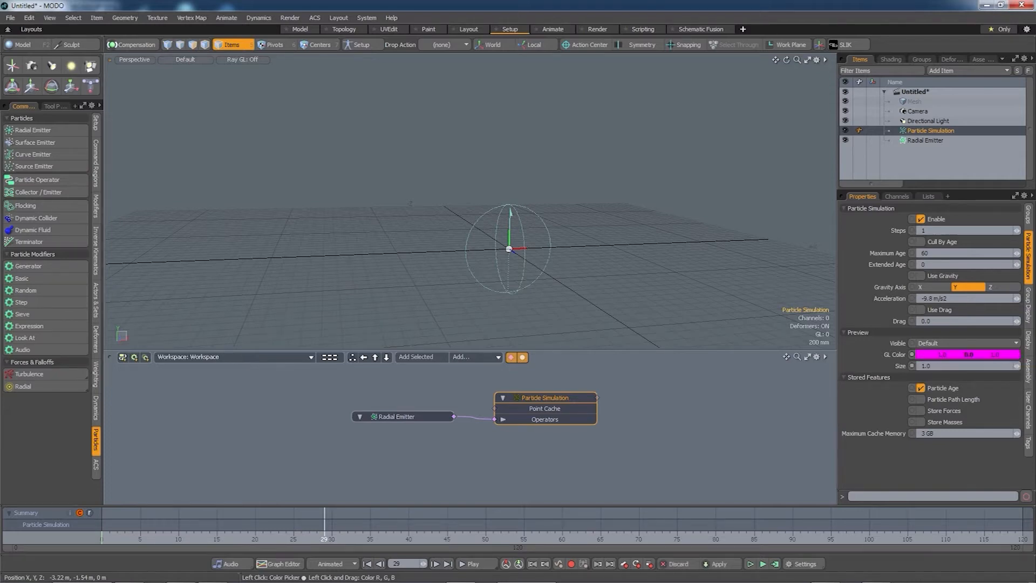
click(922, 366)
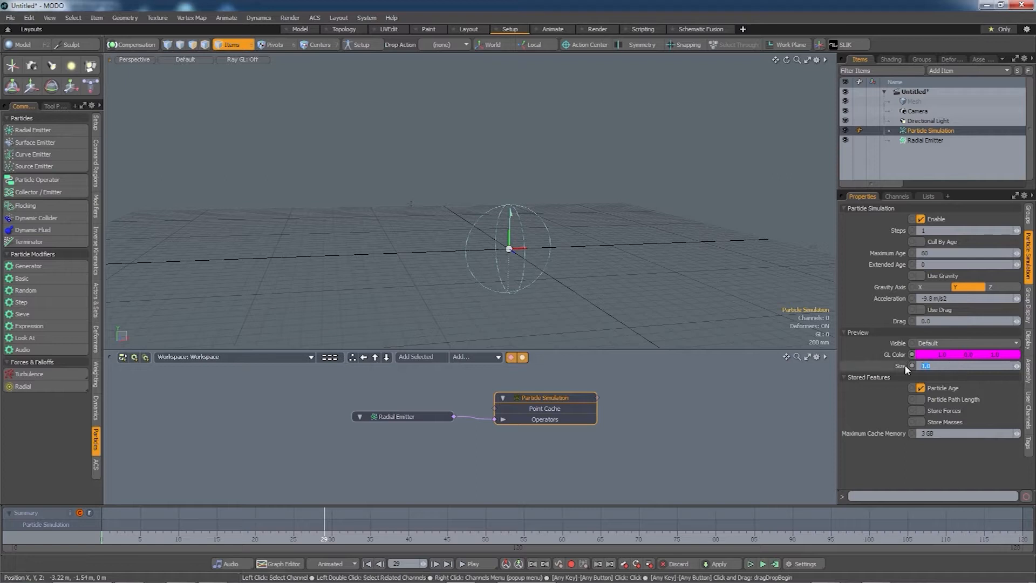
text(5)
key(Tab)
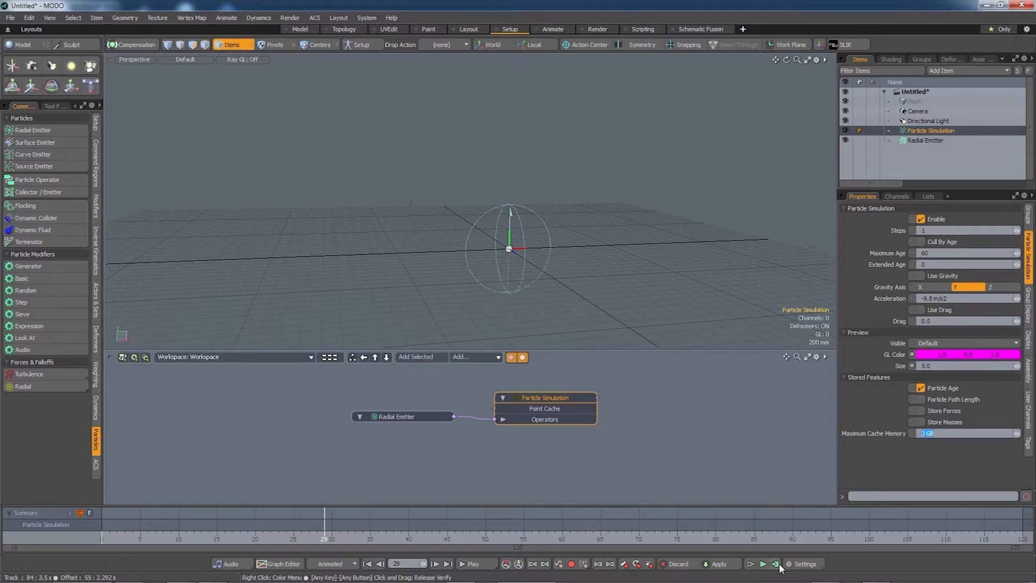
Preview the particle simulation live and over the length of the scene, and scrub the timeline to frame 36
click(750, 564)
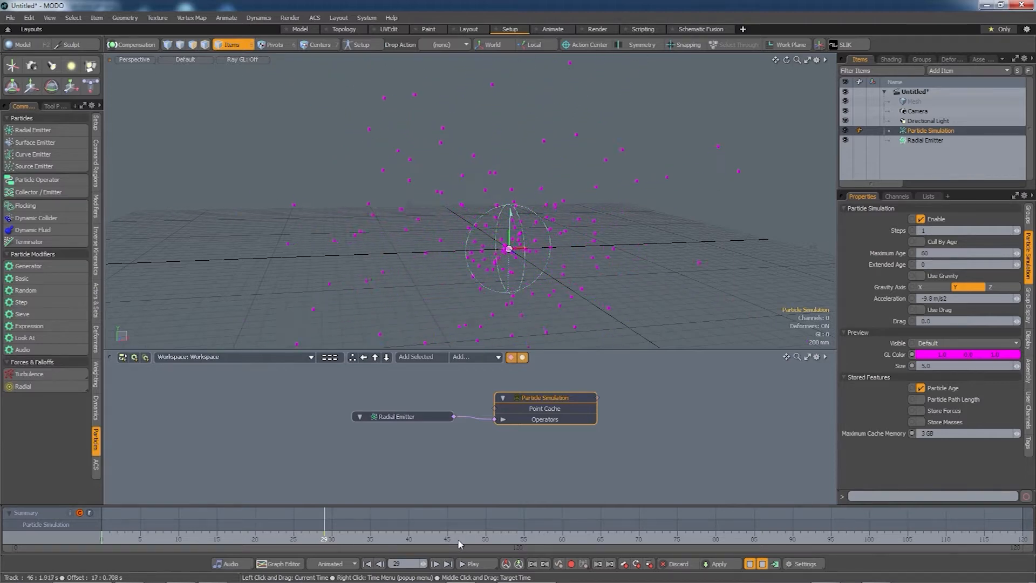
click(762, 564)
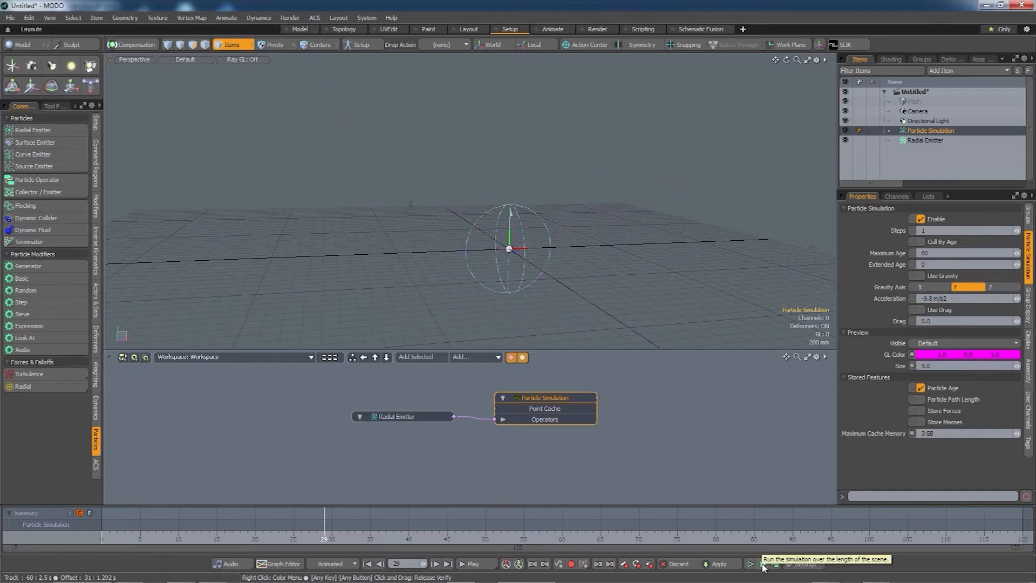
click(762, 565)
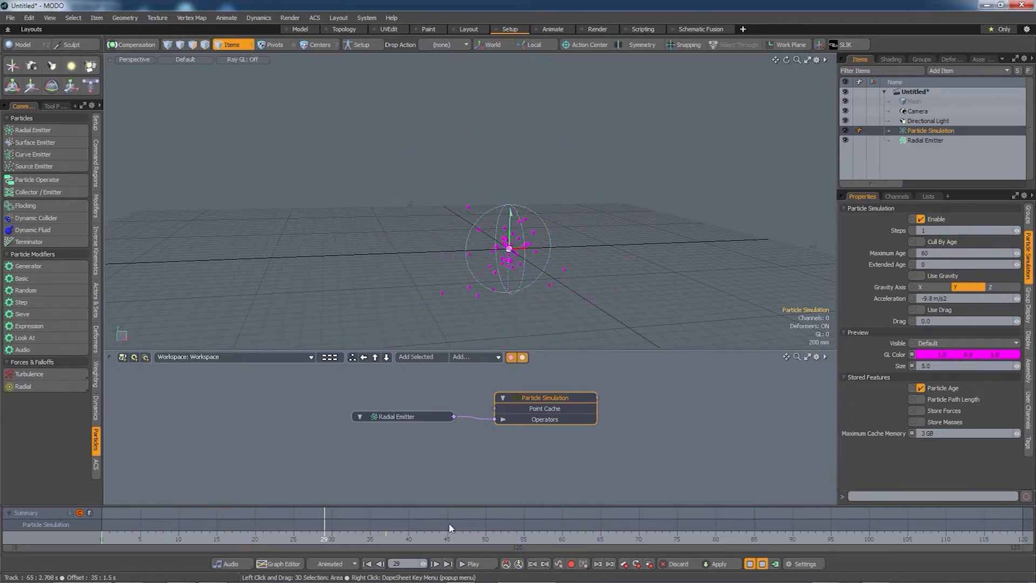
drag(325, 537, 377, 538)
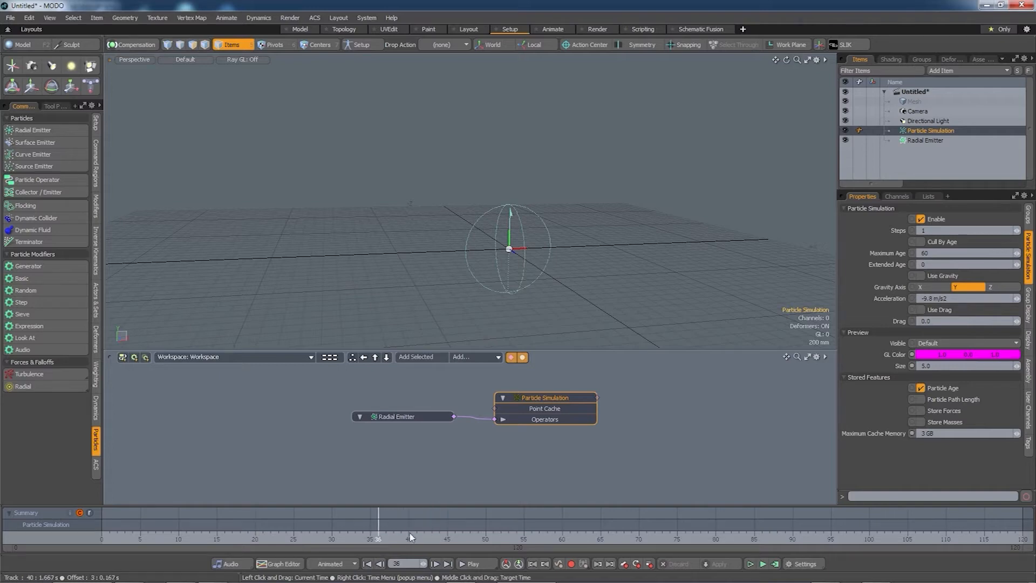
Compute the simulation from frame 0 to 120 with no preroll and play back the cached particles
click(774, 564)
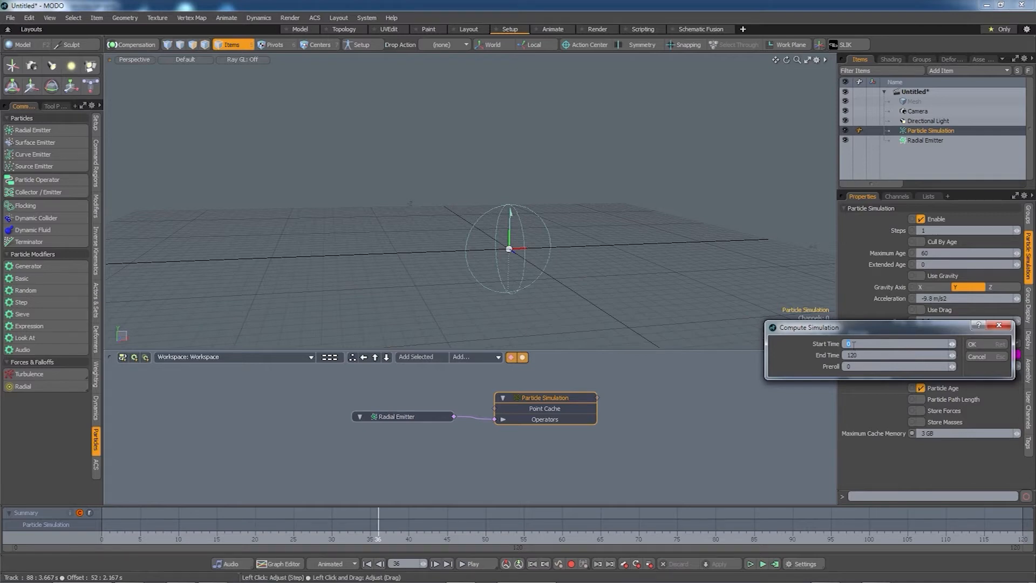
click(975, 343)
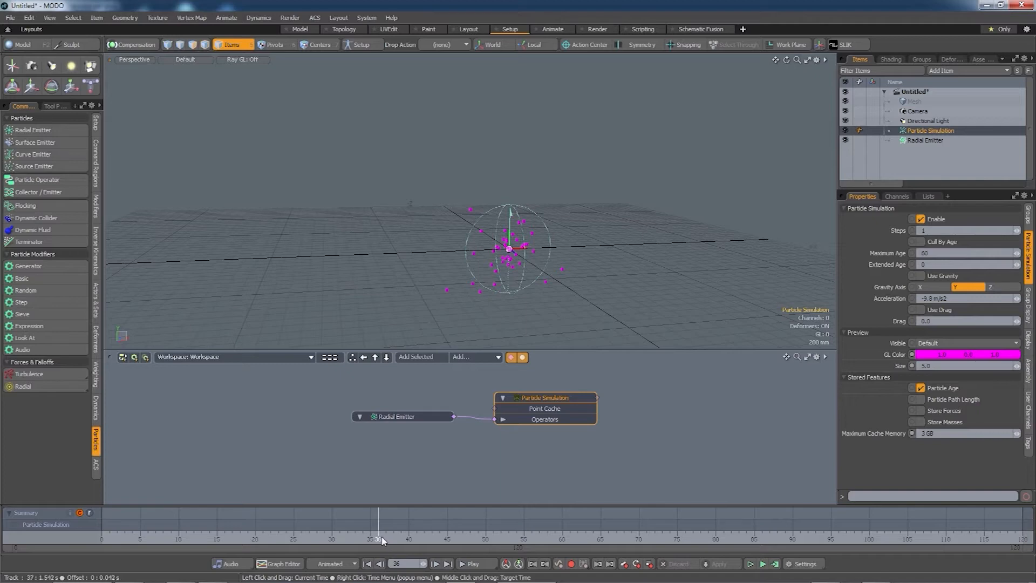
mouse_move(381, 539)
mouse_down()
mouse_move(700, 539)
mouse_move(338, 540)
mouse_move(455, 541)
mouse_up()
click(472, 564)
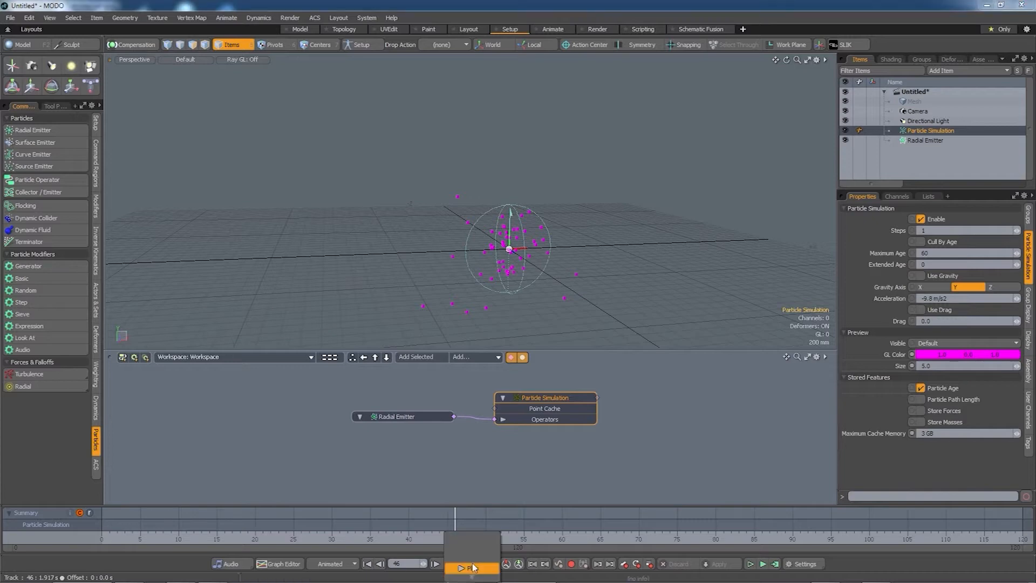
click(473, 568)
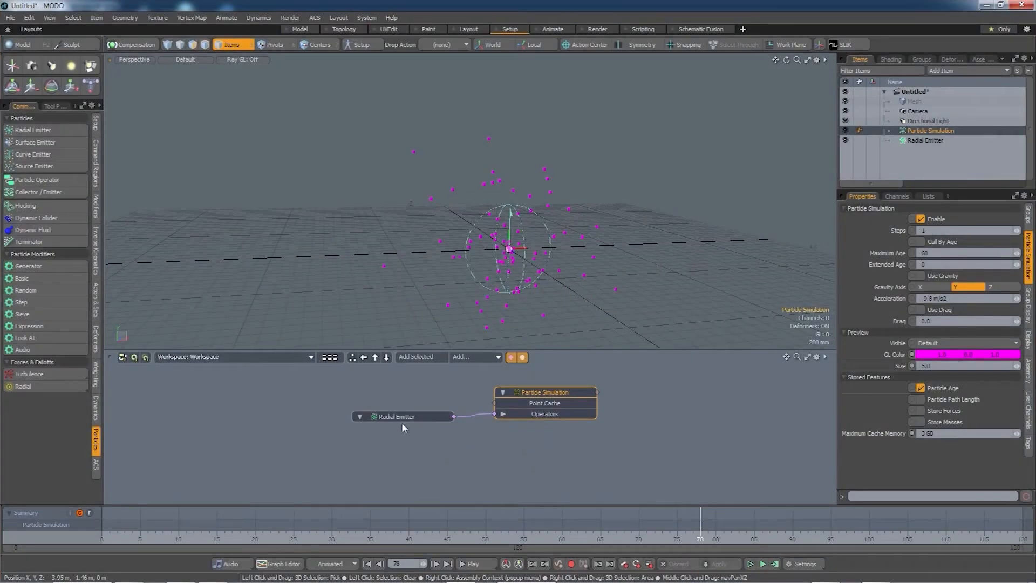
Add a second Radial Emitter, link it to the Particle Simulation's operators, and move it about 2 m along negative X
click(51, 131)
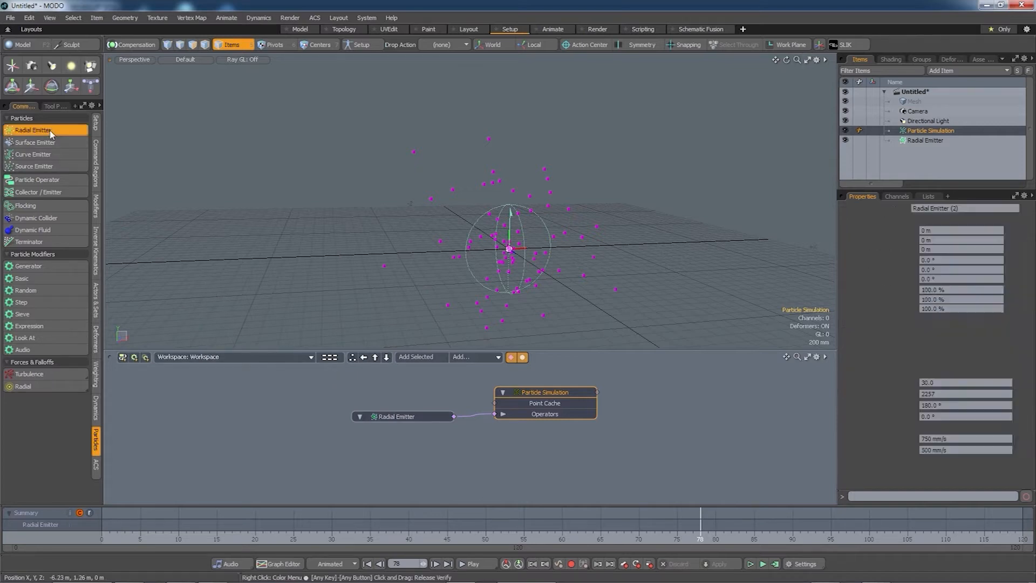
double_click(494, 415)
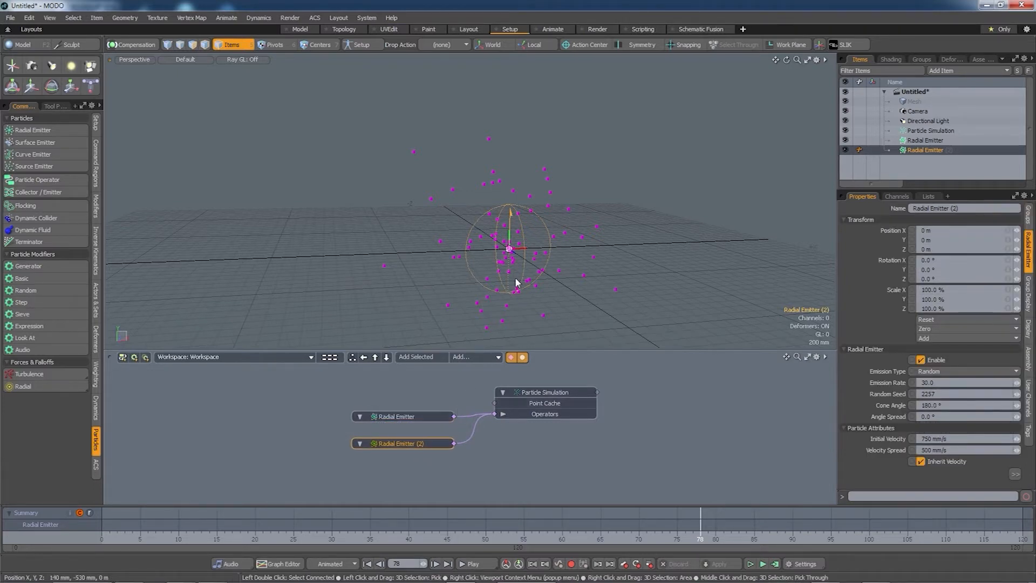
key(w)
drag(534, 249, 394, 253)
key(space)
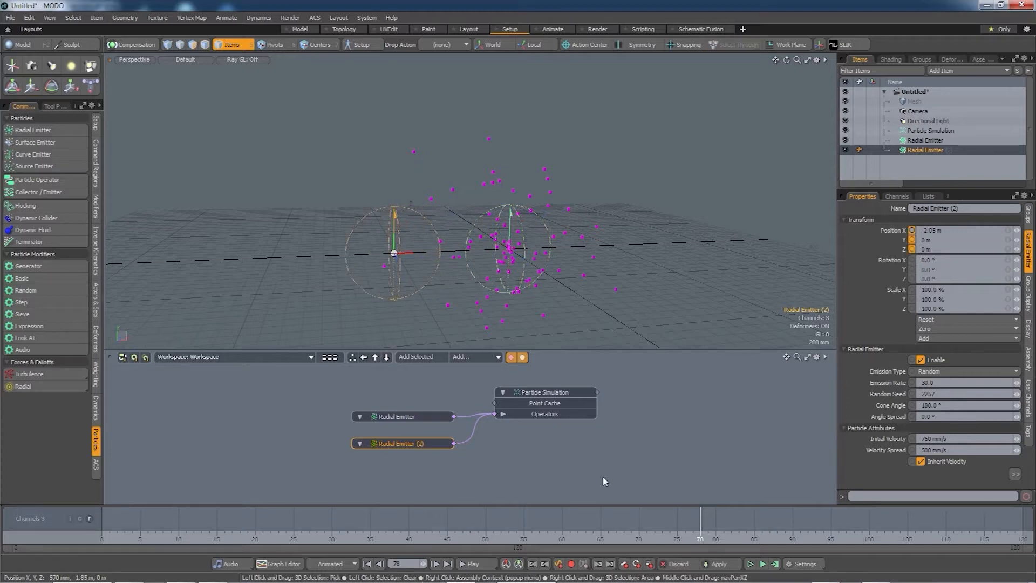
Preview the simulation with both emitters, compute its cache, and scrub the timeline to frame 44
click(762, 565)
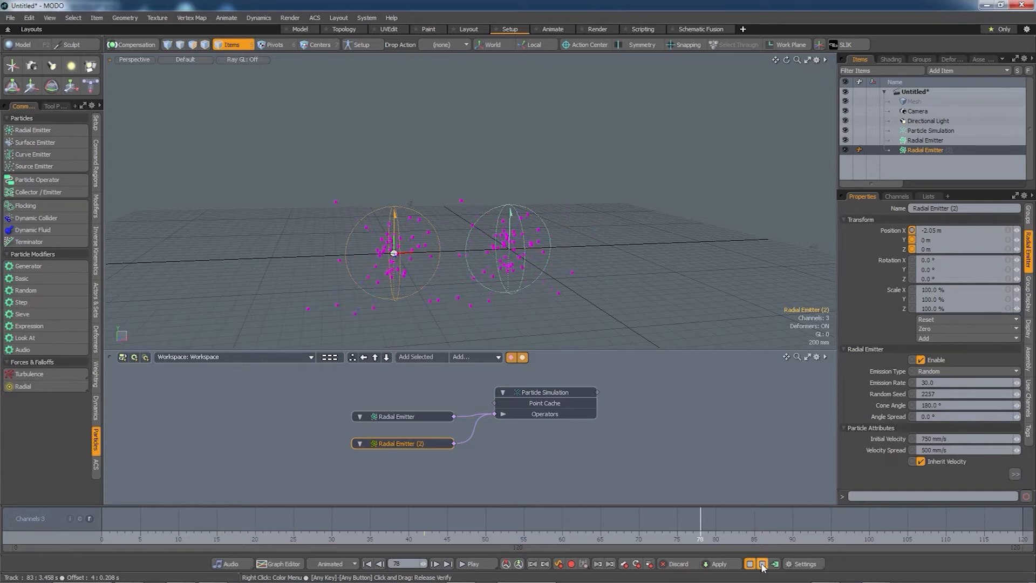
click(762, 564)
click(554, 451)
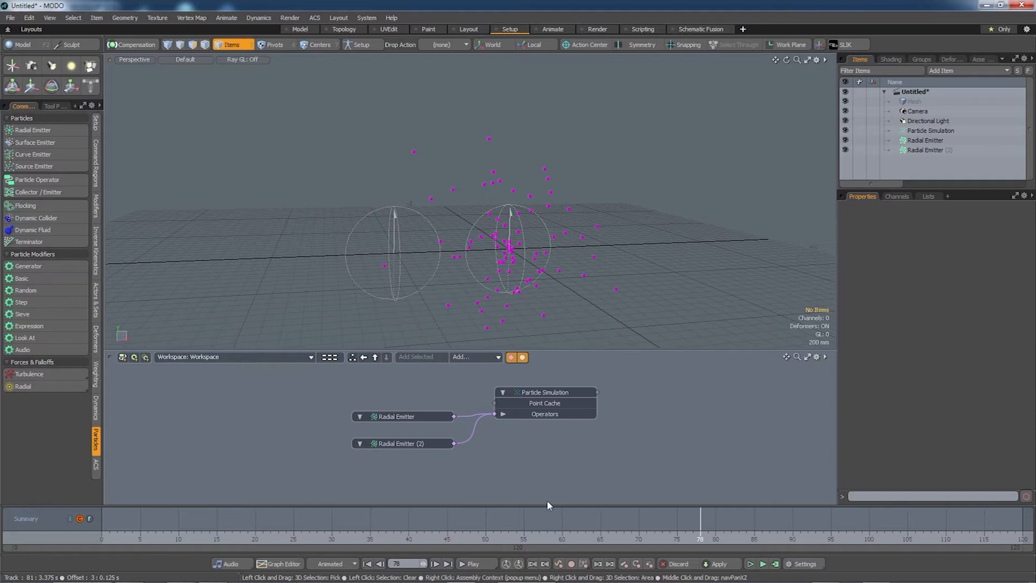
click(774, 563)
mouse_move(700, 519)
mouse_down()
mouse_move(393, 519)
mouse_move(633, 519)
mouse_move(439, 519)
mouse_up()
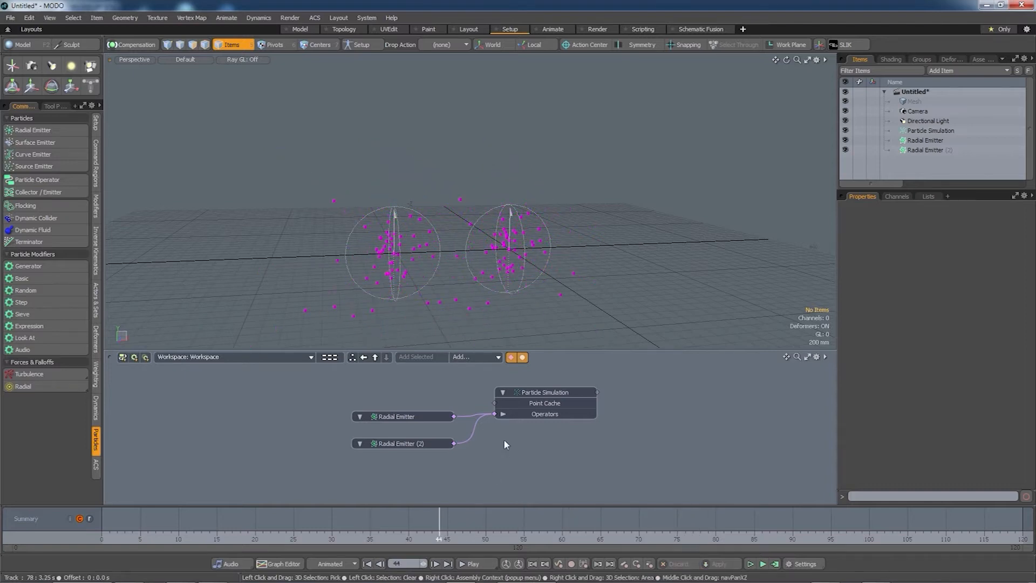
Rearrange the schematic by lowering the Particle Simulation node and spacing the two Radial Emitter nodes apart
drag(530, 391, 540, 432)
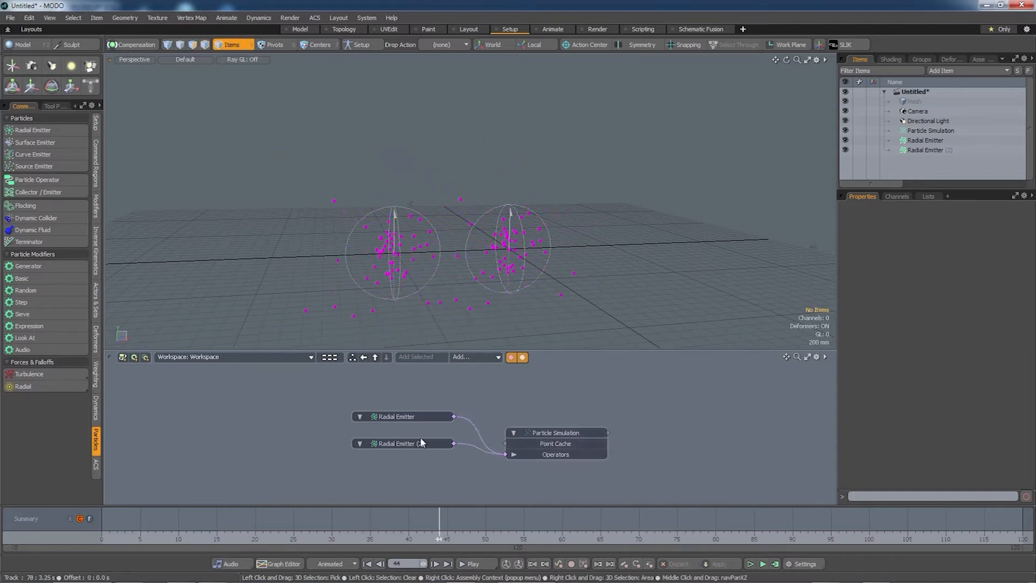
drag(418, 446, 419, 463)
drag(415, 416, 414, 423)
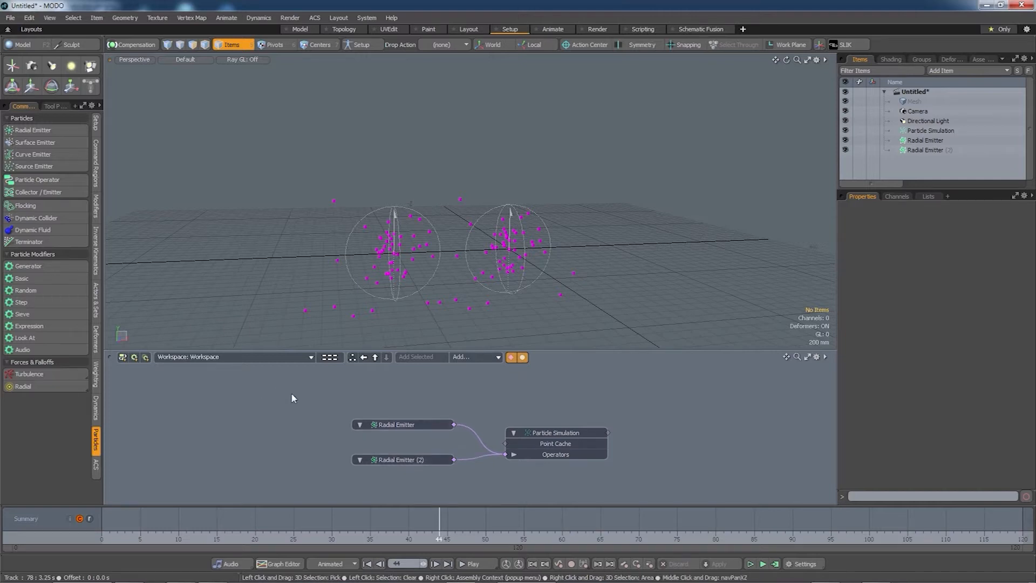
Add a Wind Force linked to the Particle Simulation's operators, place its node above the emitters, and preview its effect
click(41, 371)
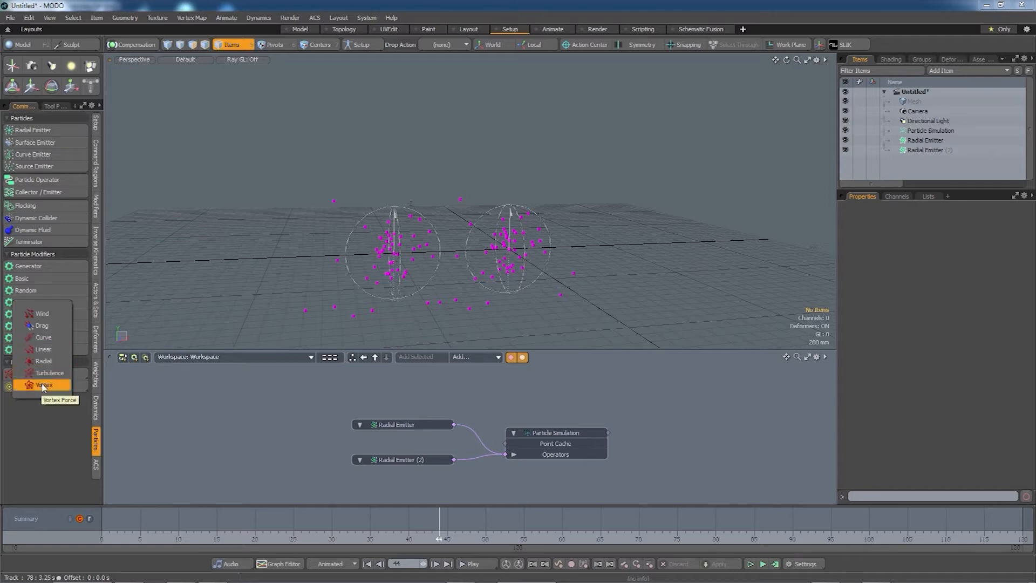
click(43, 315)
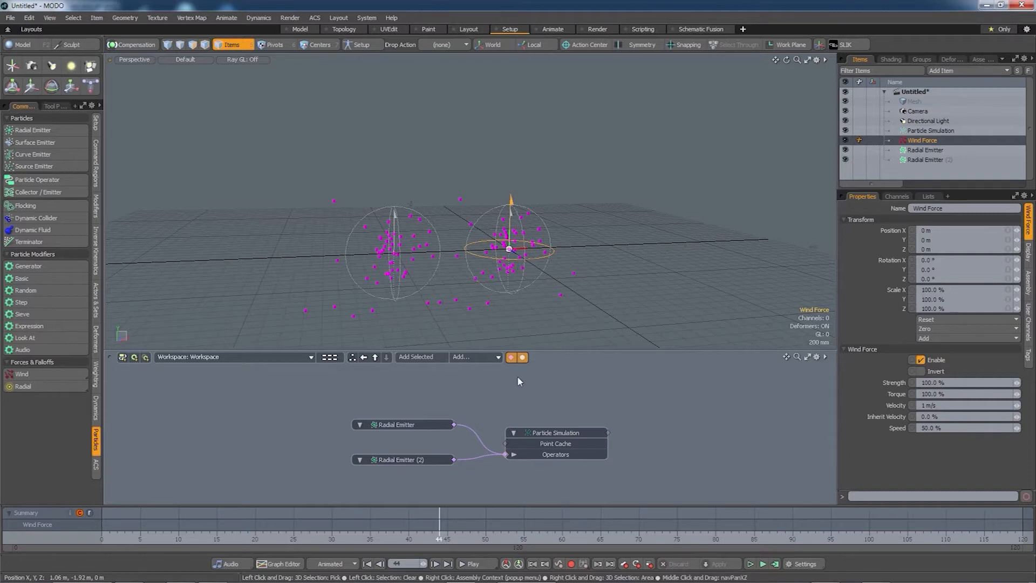
double_click(506, 454)
drag(463, 402, 423, 385)
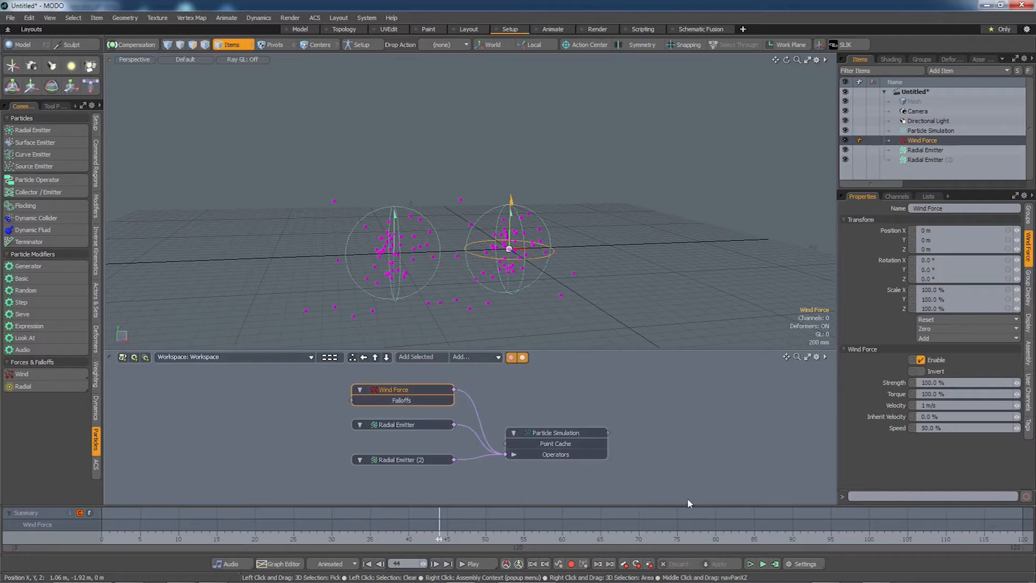
click(762, 564)
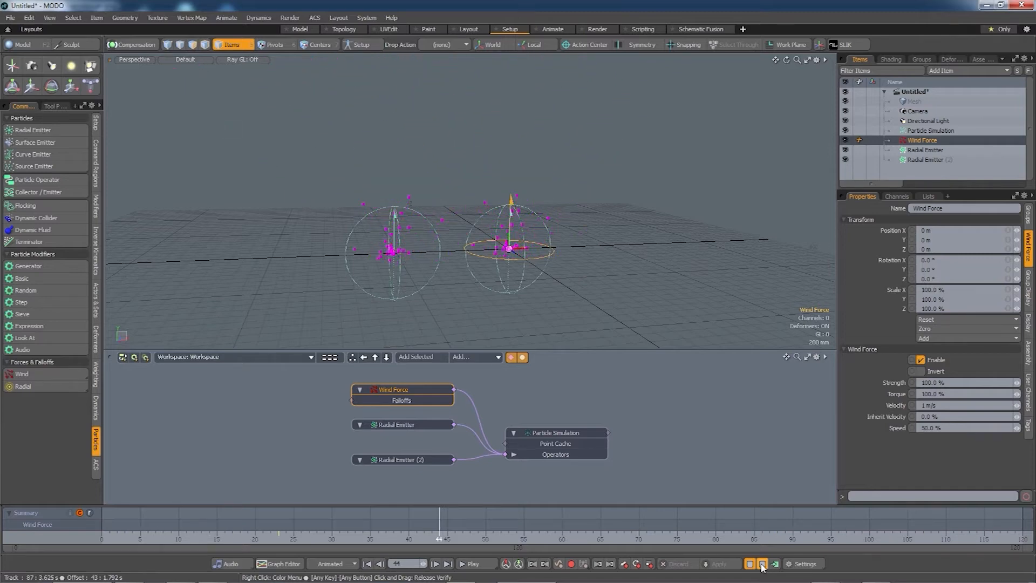
click(762, 564)
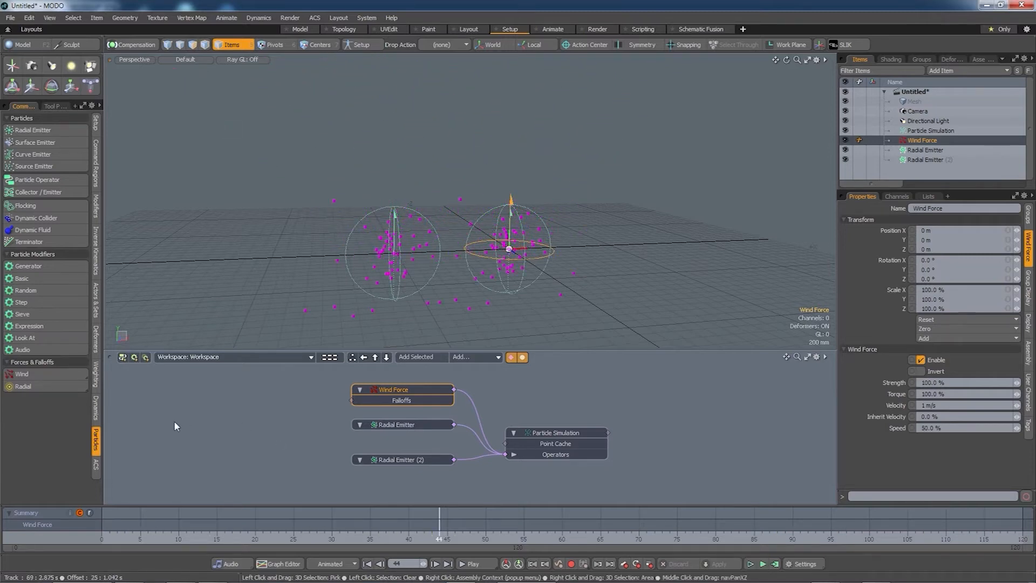
Add a Turbulence Force, link it to the Particle Simulation while the simulation runs, and place its node below the second emitter
click(70, 374)
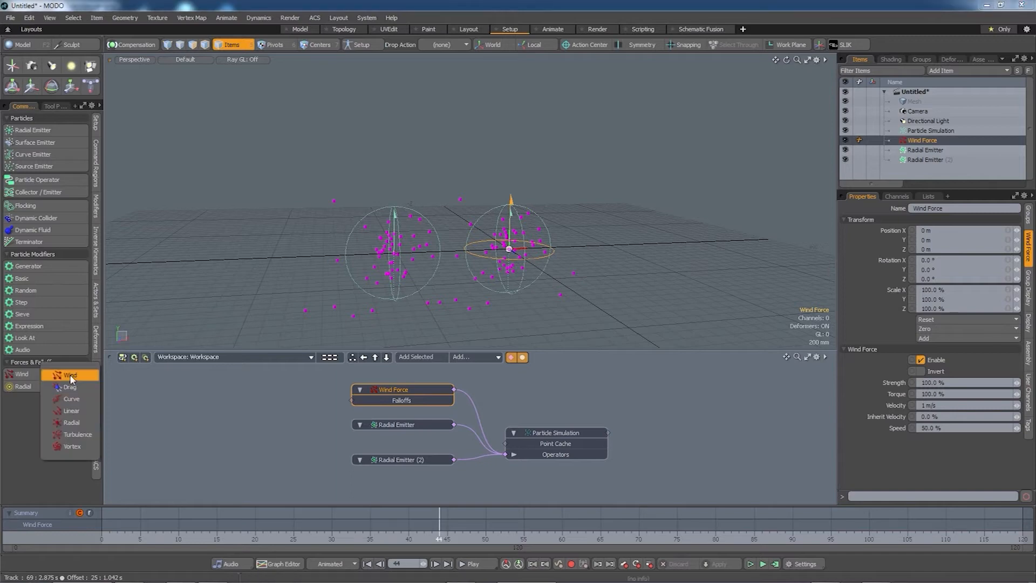
click(78, 435)
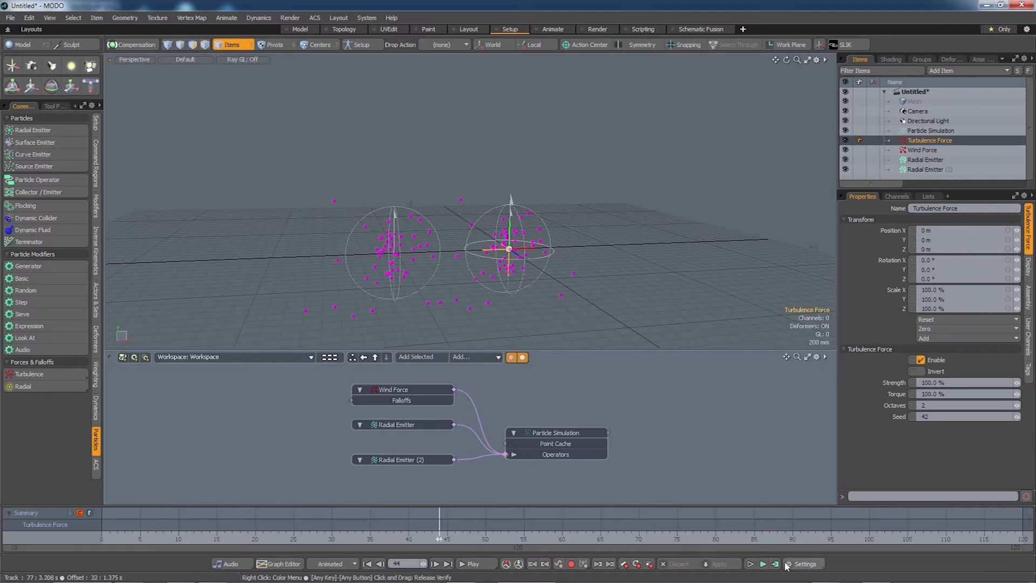
click(763, 563)
click(506, 454)
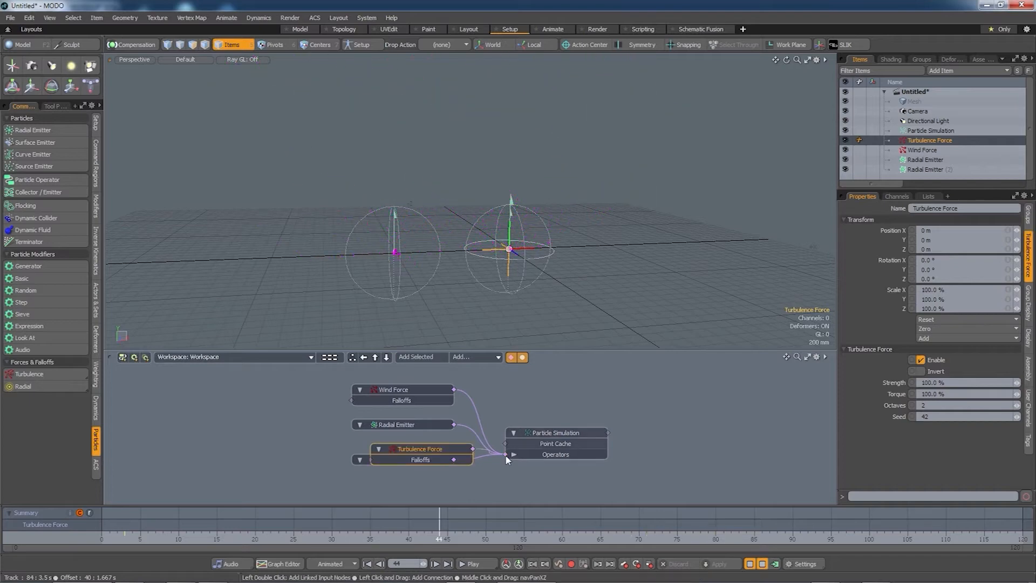
drag(449, 450, 430, 480)
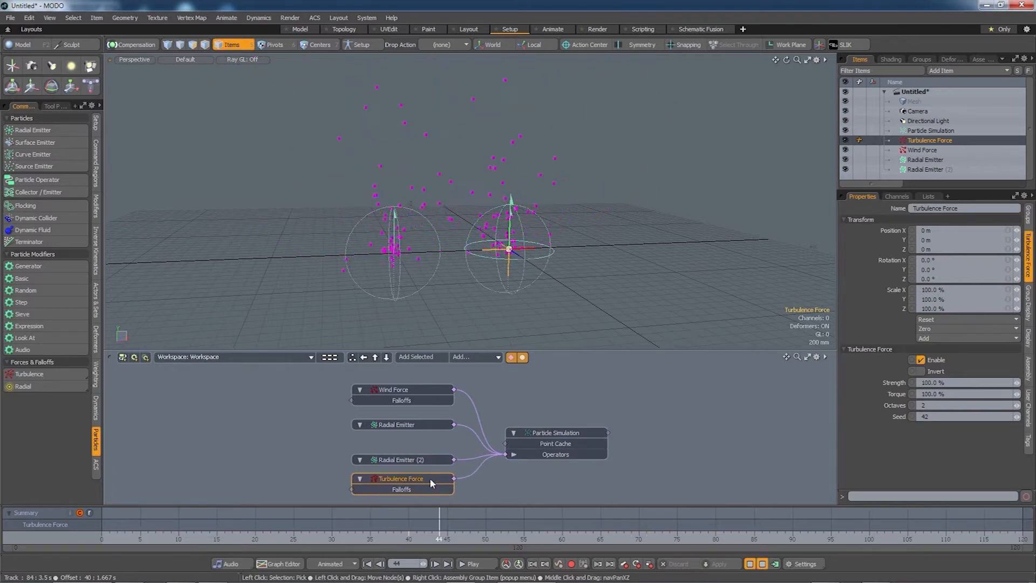
drag(545, 432, 557, 421)
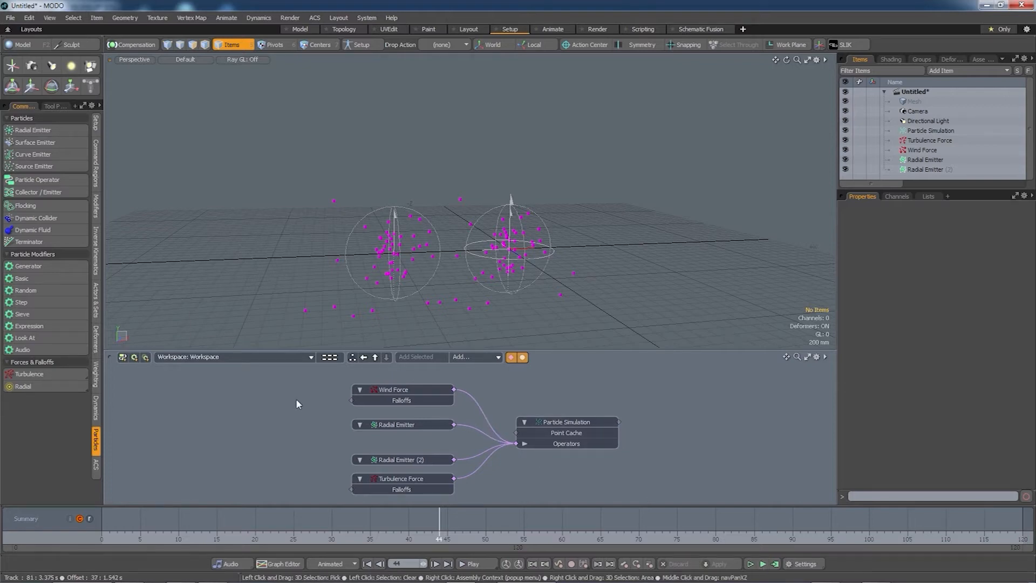
Add a Surface Emitter linked to the Particle Simulation's operators and place its node to the left of the radial emitters
click(49, 145)
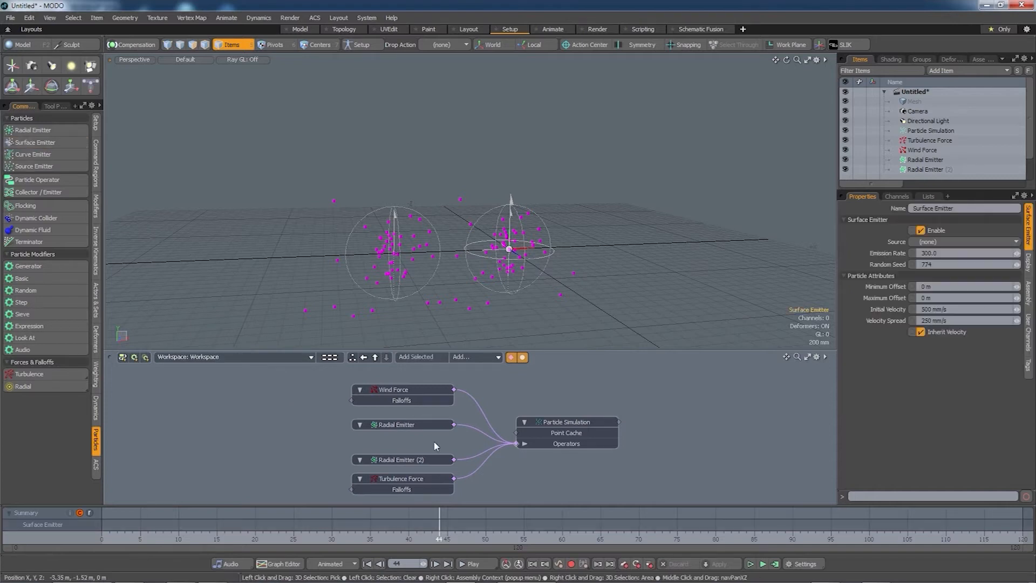
double_click(516, 443)
drag(455, 438, 313, 444)
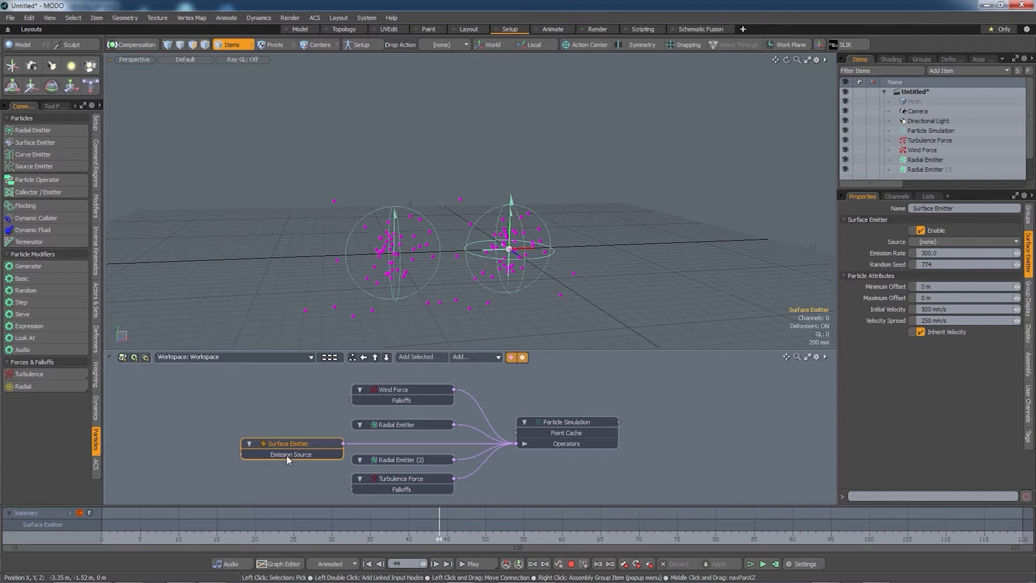
drag(292, 445, 292, 440)
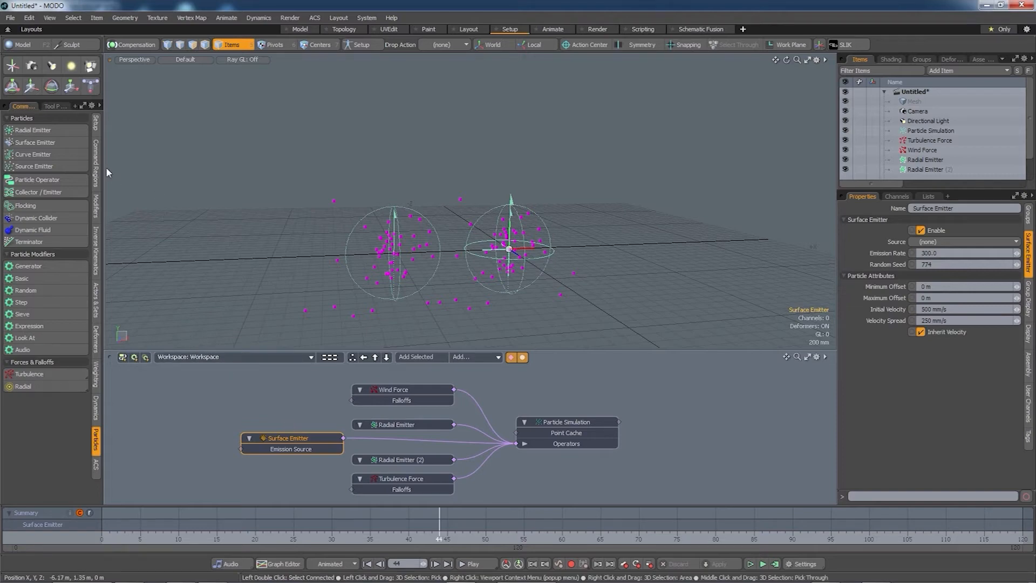
Create a unit cylinder as a new mesh item, move it to about 2.52 m on X, and preview the simulation
click(27, 46)
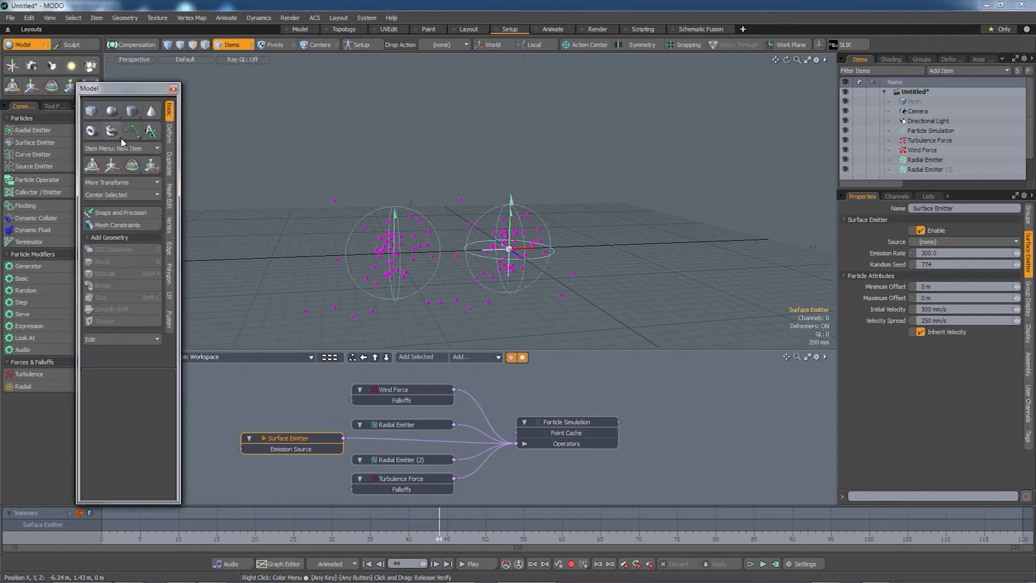
key(shift)
shift+click(133, 113)
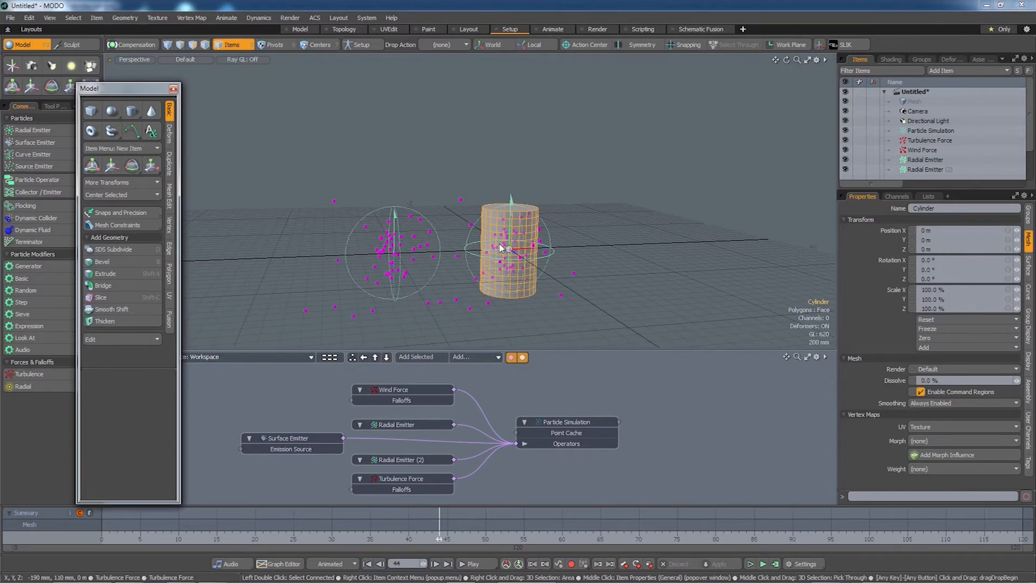
key(w)
drag(540, 248, 667, 244)
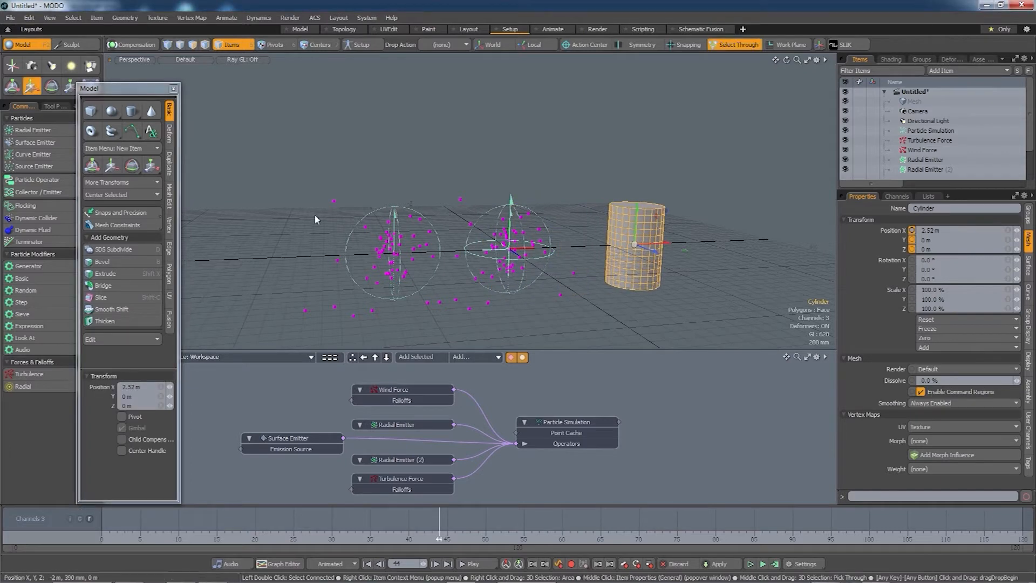
click(173, 88)
alt+shift+drag(555, 309, 463, 294)
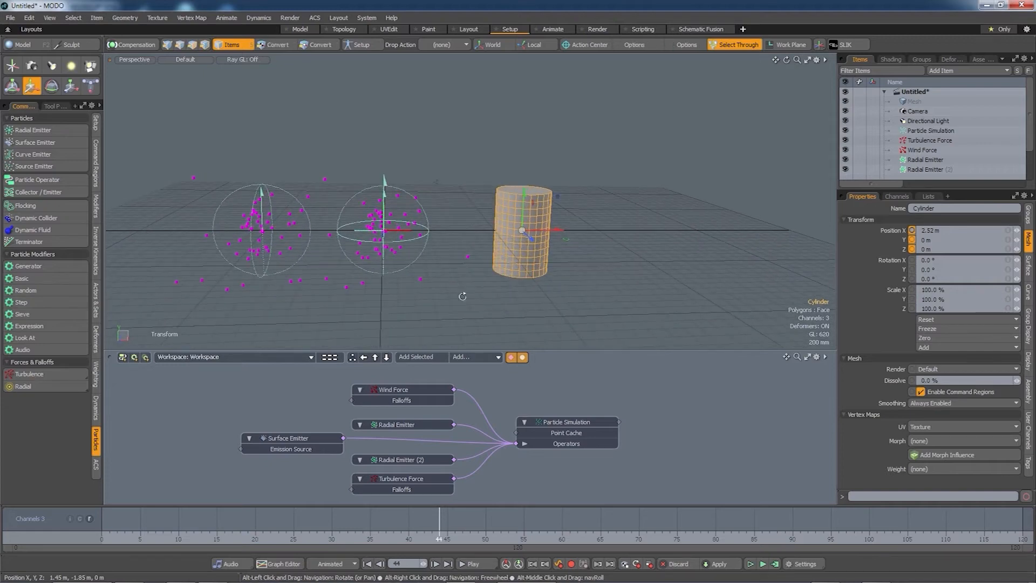
click(762, 564)
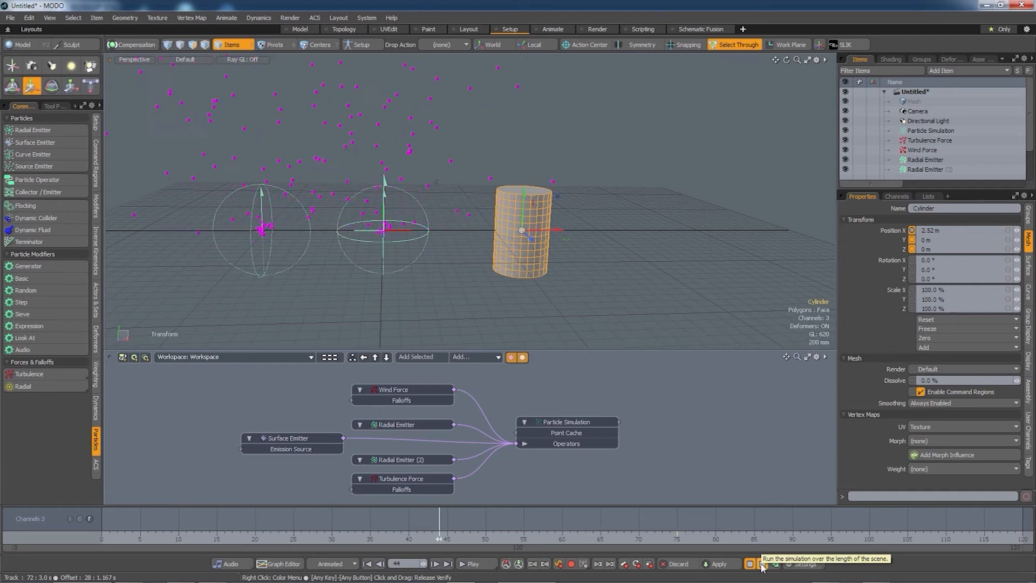
click(762, 563)
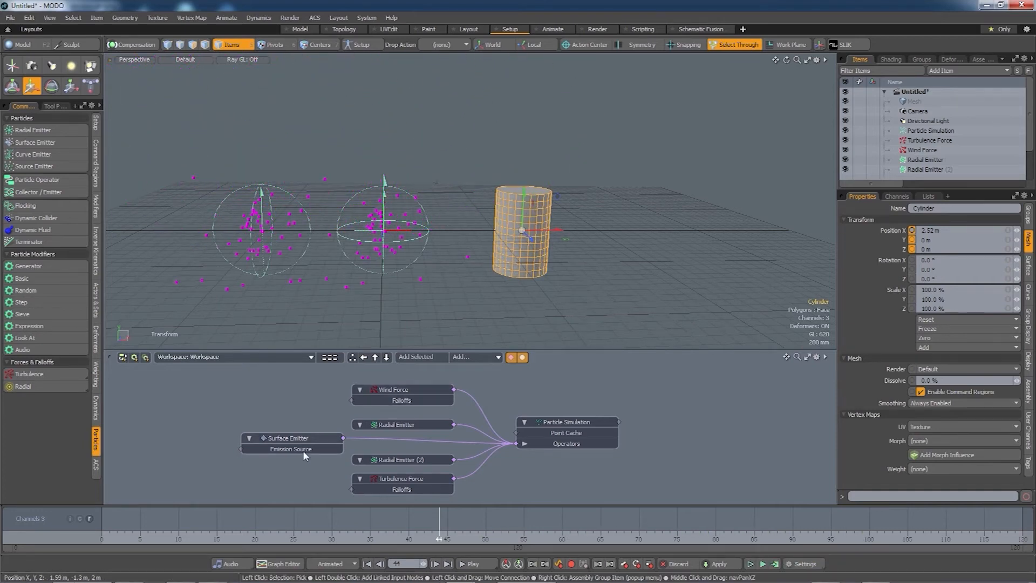
Bring the Cylinder into the schematic, link it to the Surface Emitter's Emission Source, and preview the emission
click(641, 395)
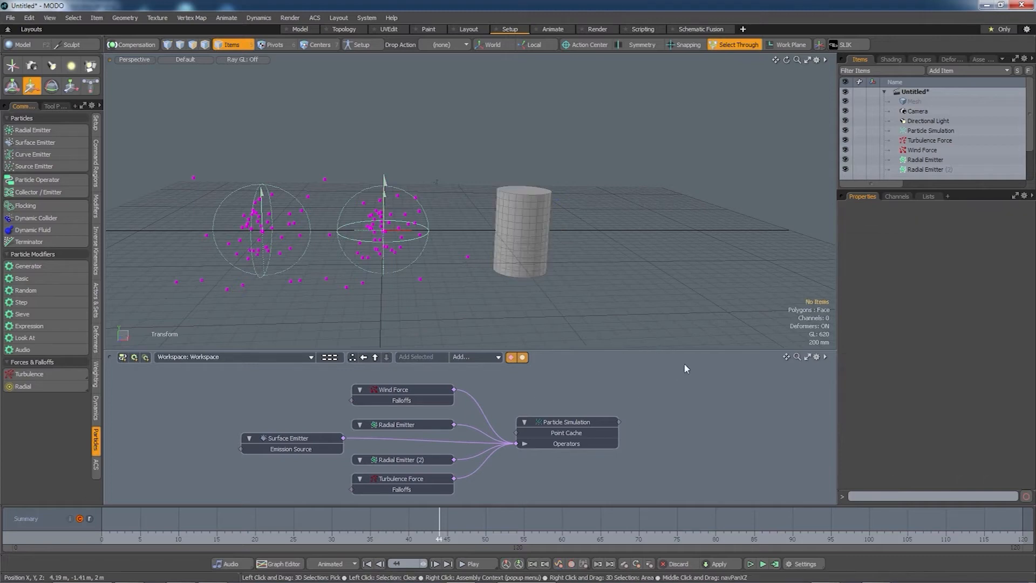
scroll(924, 157, down, 2)
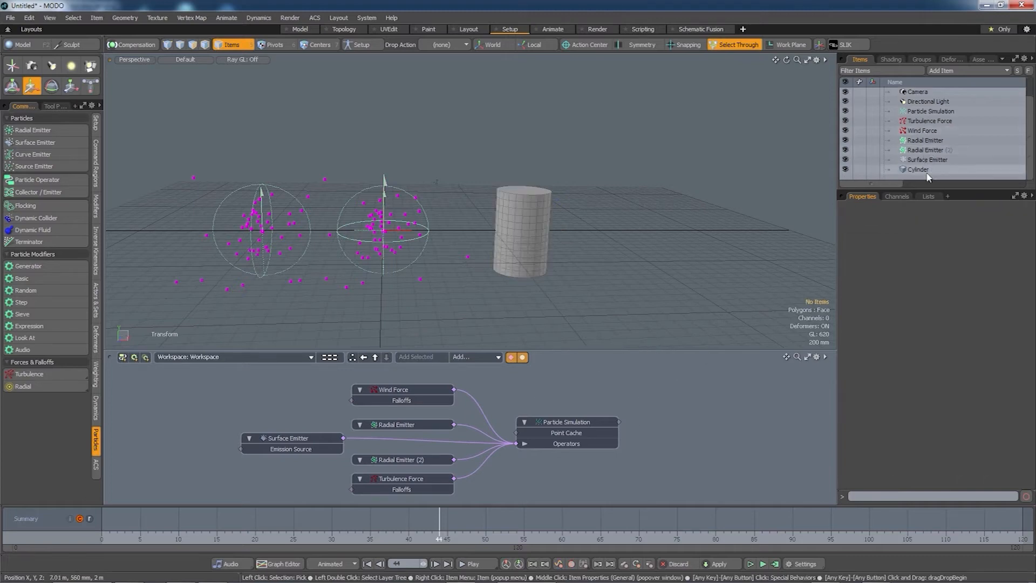
drag(922, 171, 602, 394)
drag(439, 401, 241, 449)
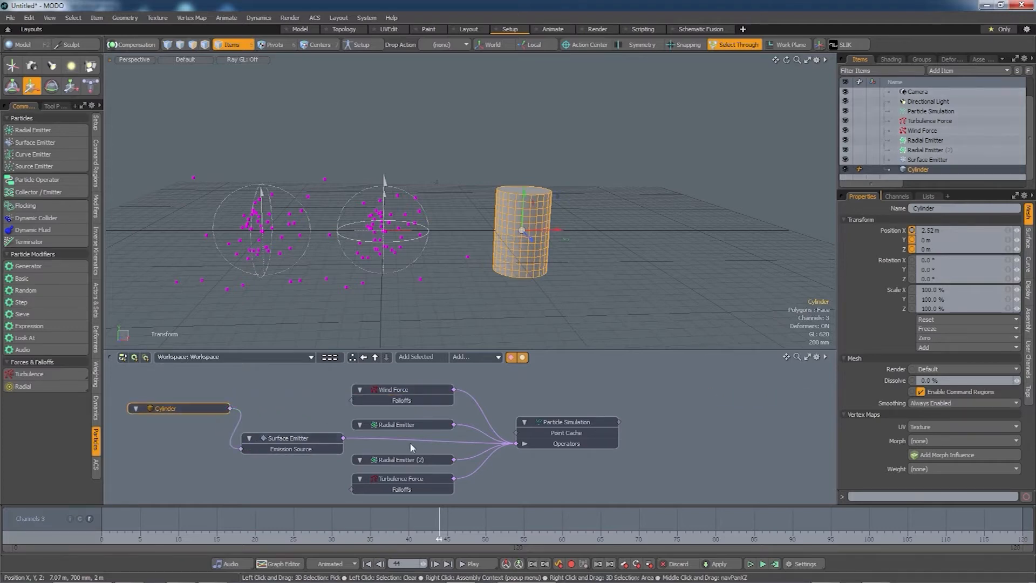
click(762, 564)
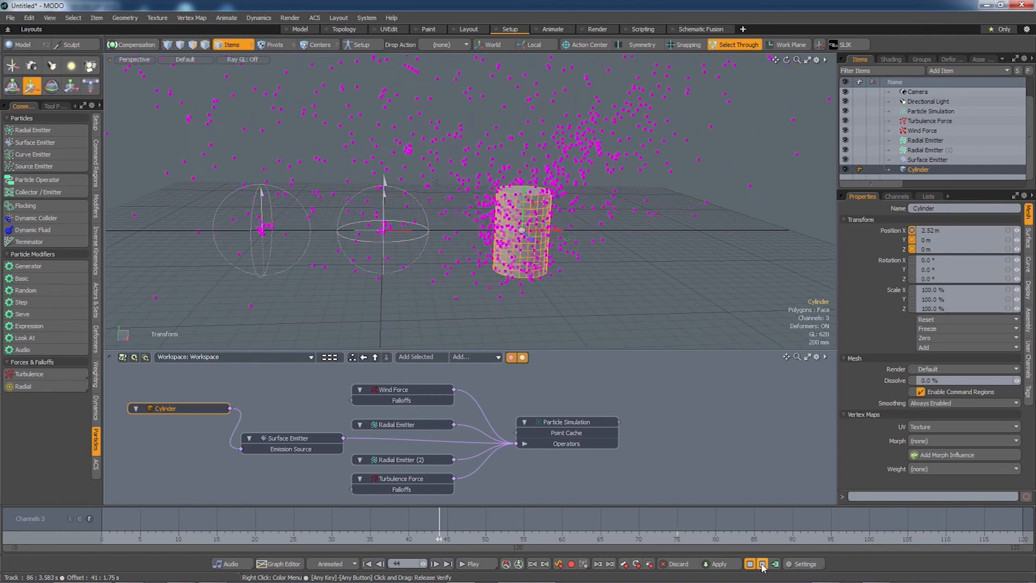
click(762, 564)
Enable Use Drag on the Particle Simulation with a drag of about 0.846 and preview the simulation
click(567, 429)
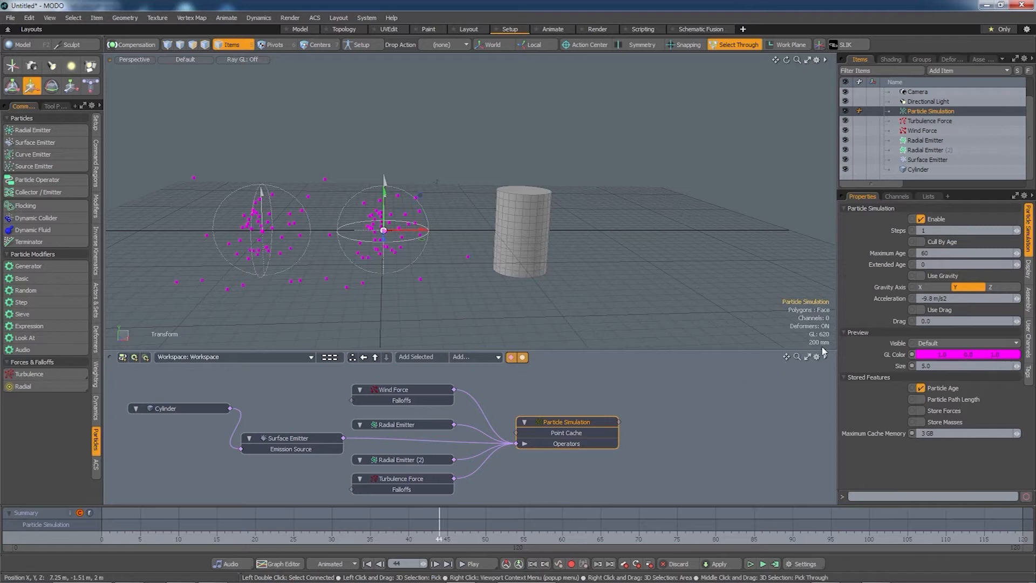
click(921, 310)
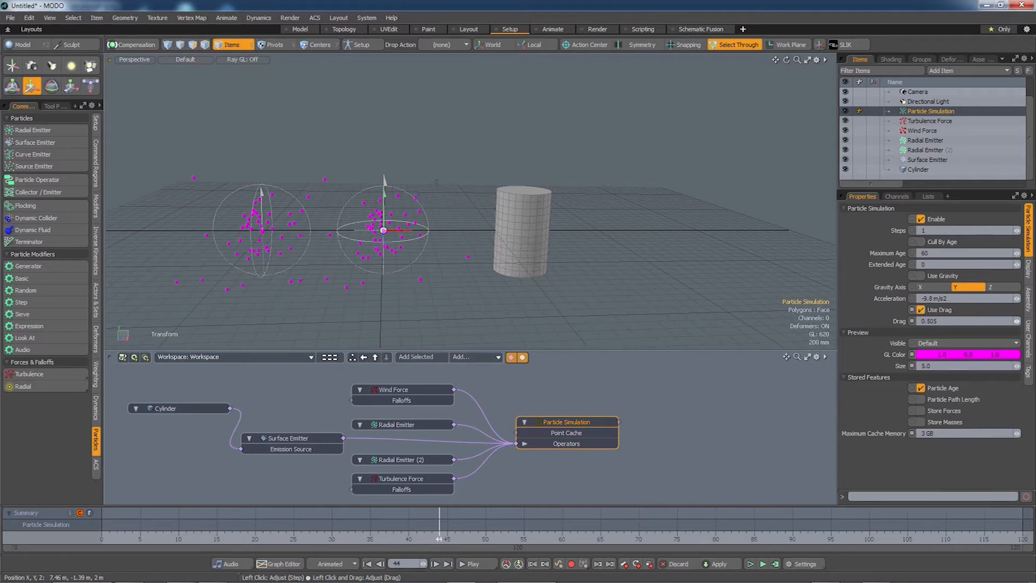
click(762, 564)
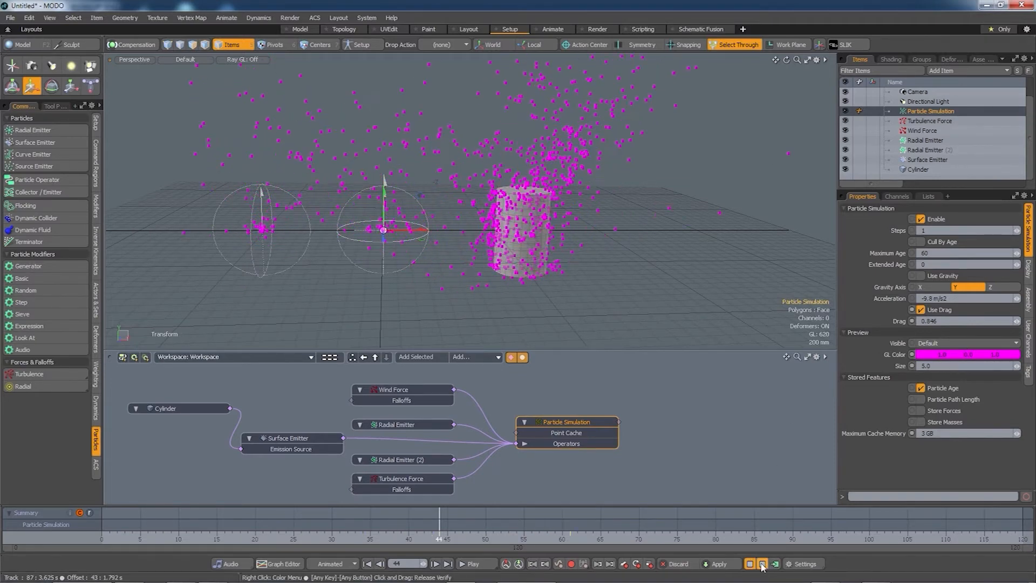
click(762, 564)
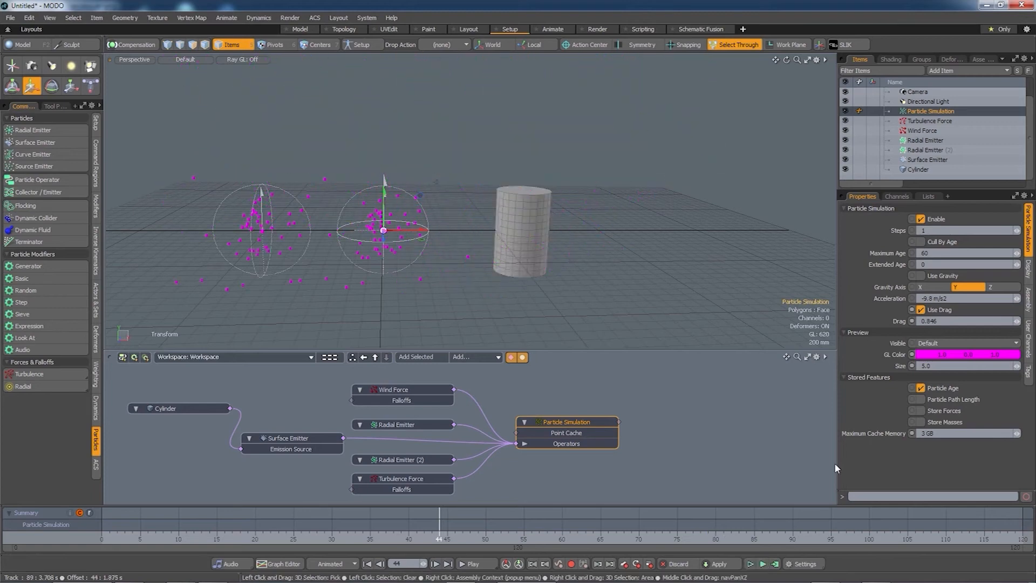
Set the Particle Simulation's drag to 10 and preview the simulation
click(925, 321)
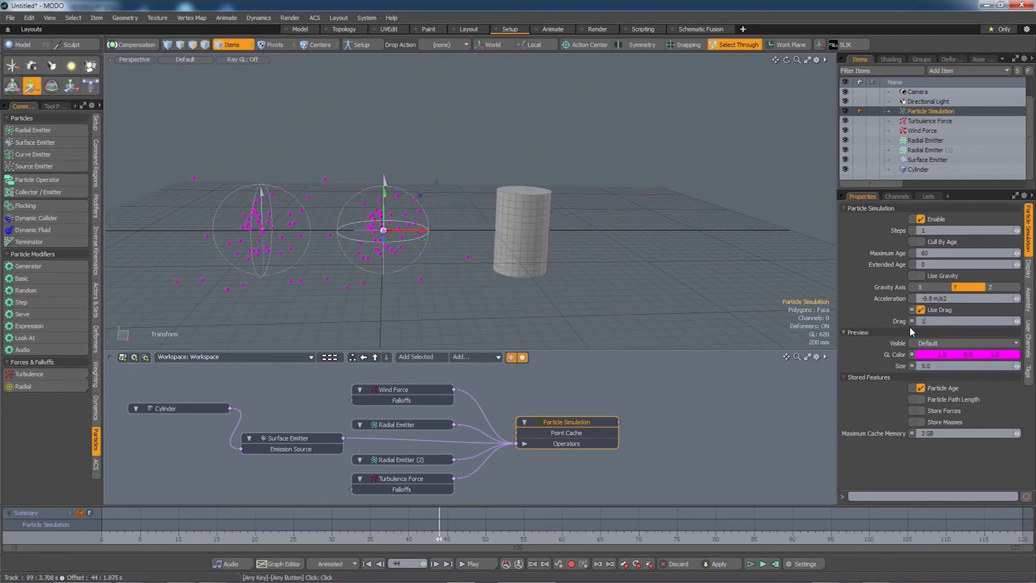
text(10)
key(Tab)
click(763, 563)
Turn off drag, enable Use Gravity on the Particle Simulation, and run the simulation
click(921, 276)
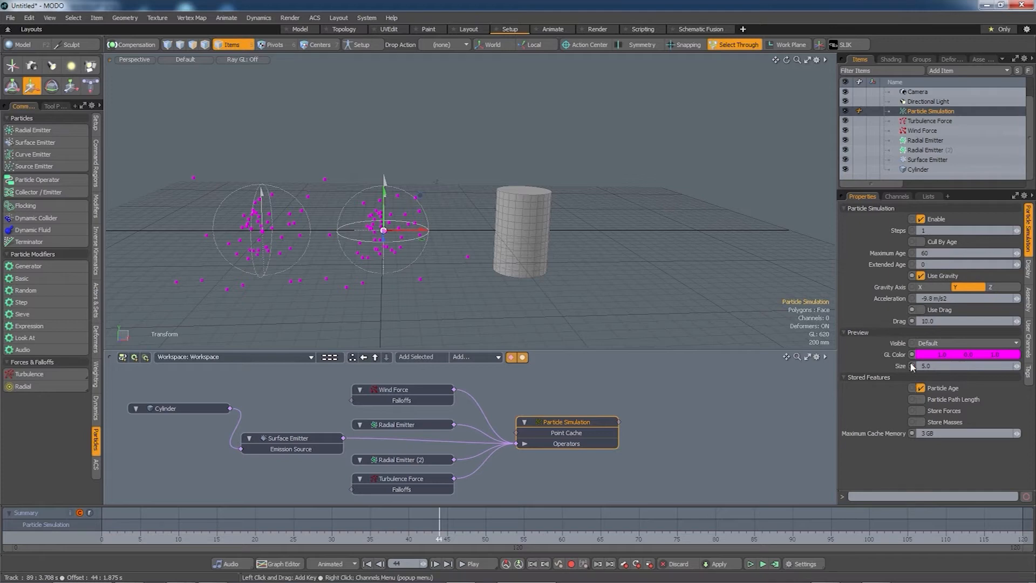
click(761, 563)
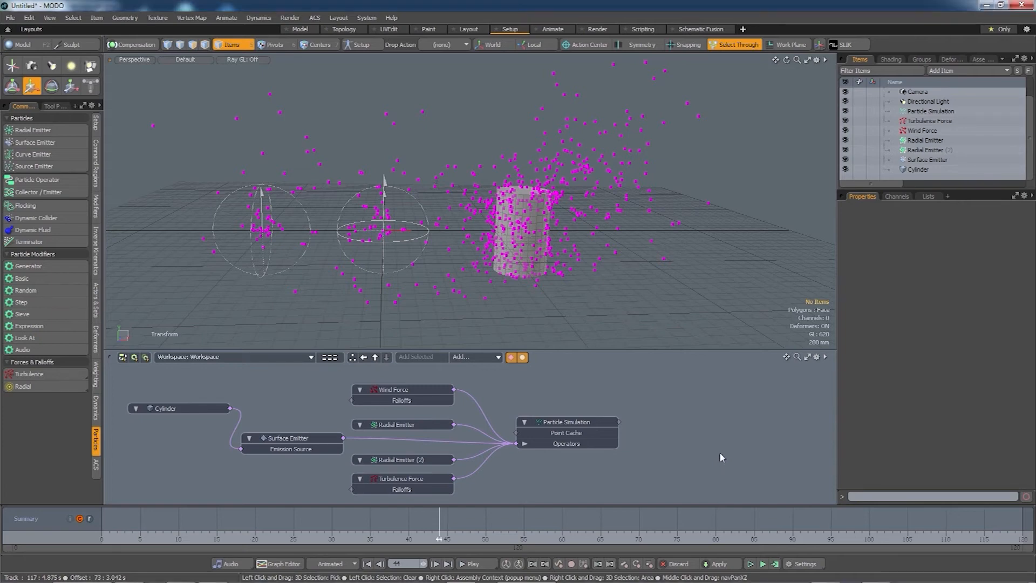
Check the scene in a render preview, add a Replicator node to the right of the Particle Simulation, and close the preview
key(F8)
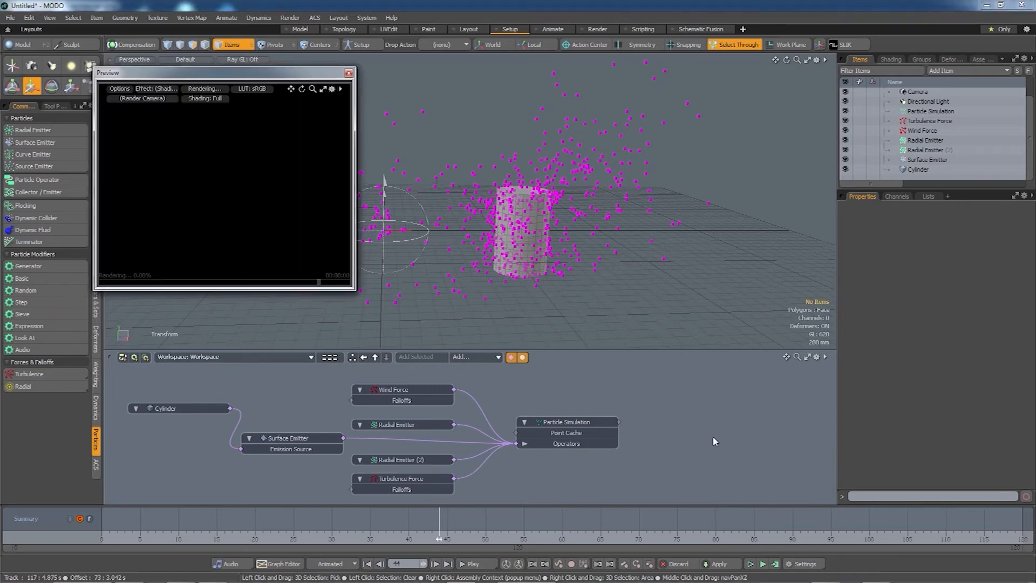
alt+drag(279, 240, 260, 227)
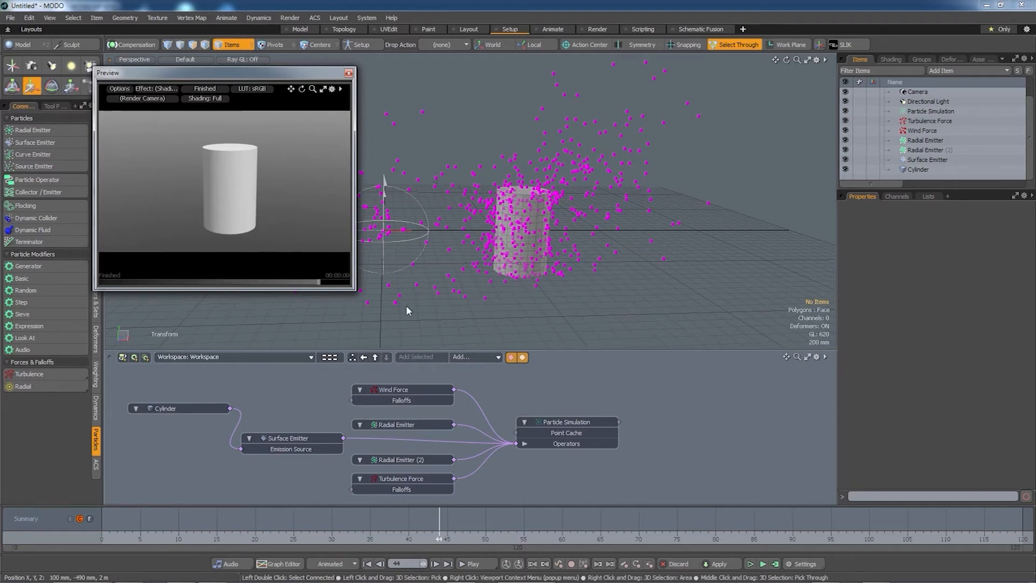
click(485, 357)
mouse_move(526, 424)
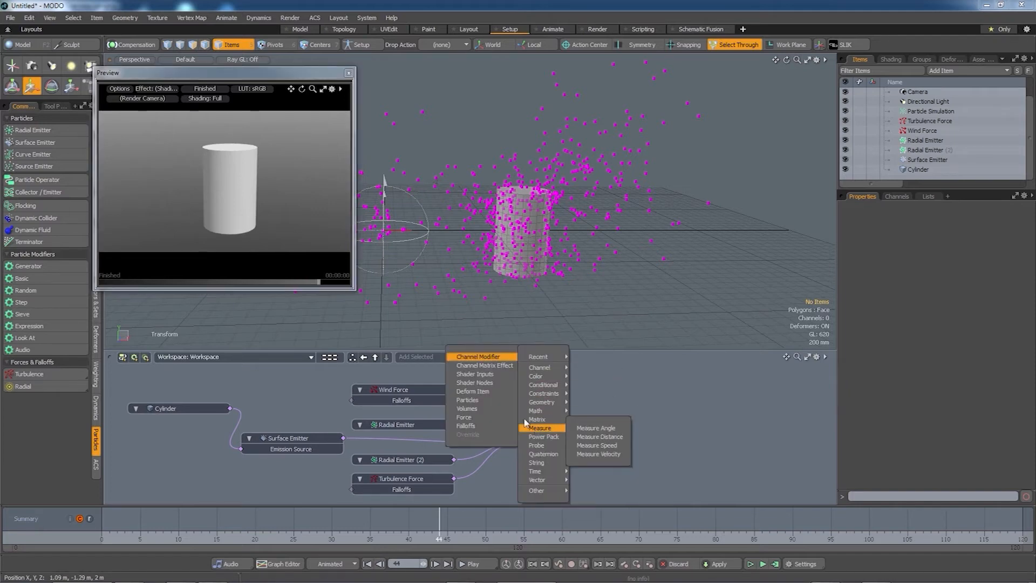
click(500, 407)
click(490, 358)
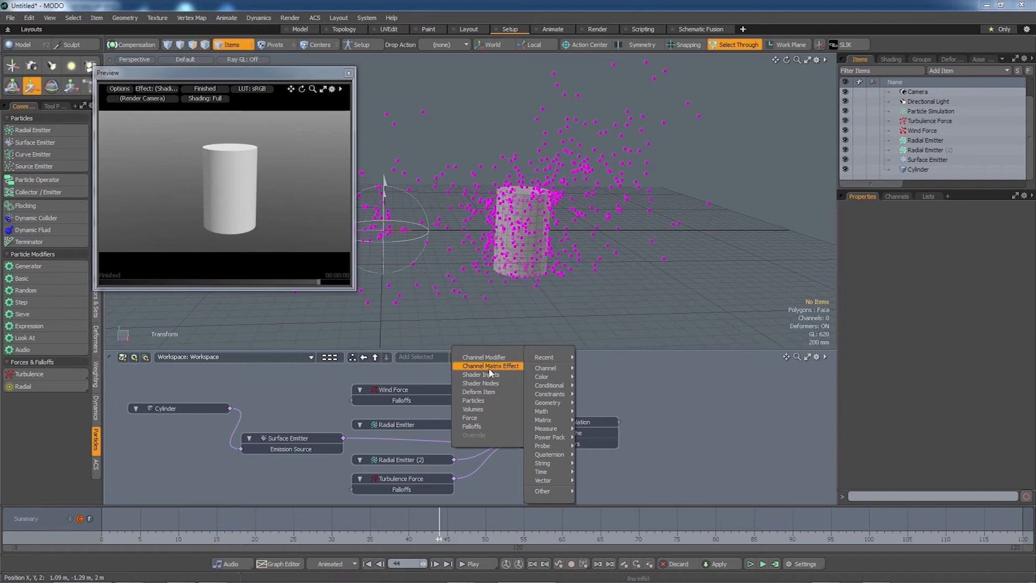
mouse_move(491, 404)
click(540, 401)
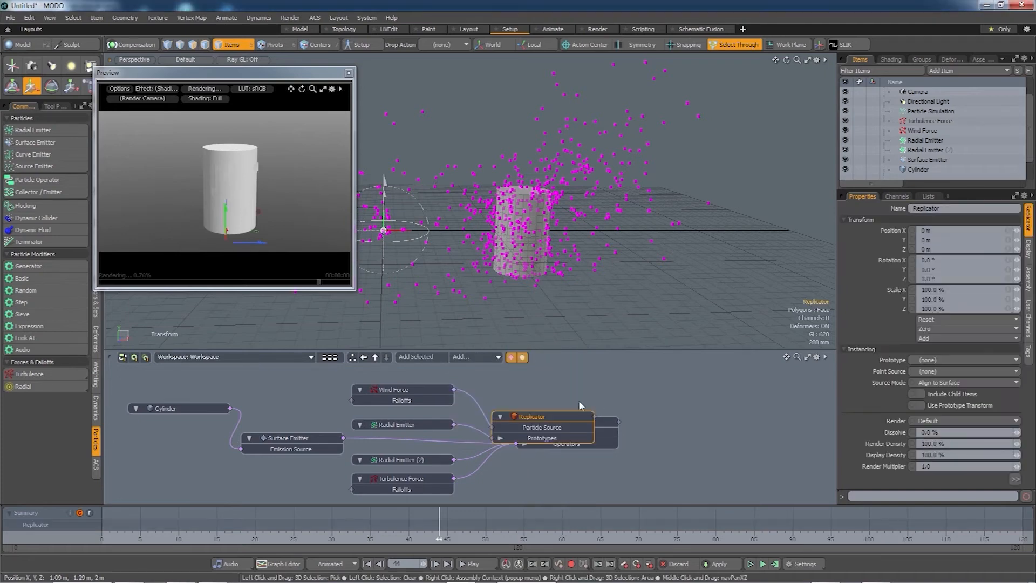
drag(545, 420, 710, 433)
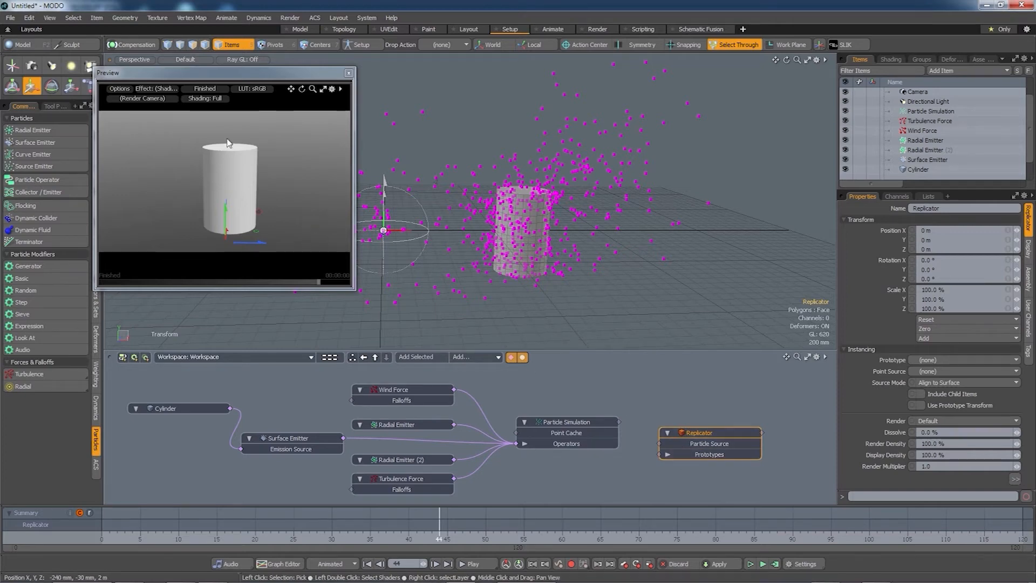
click(349, 74)
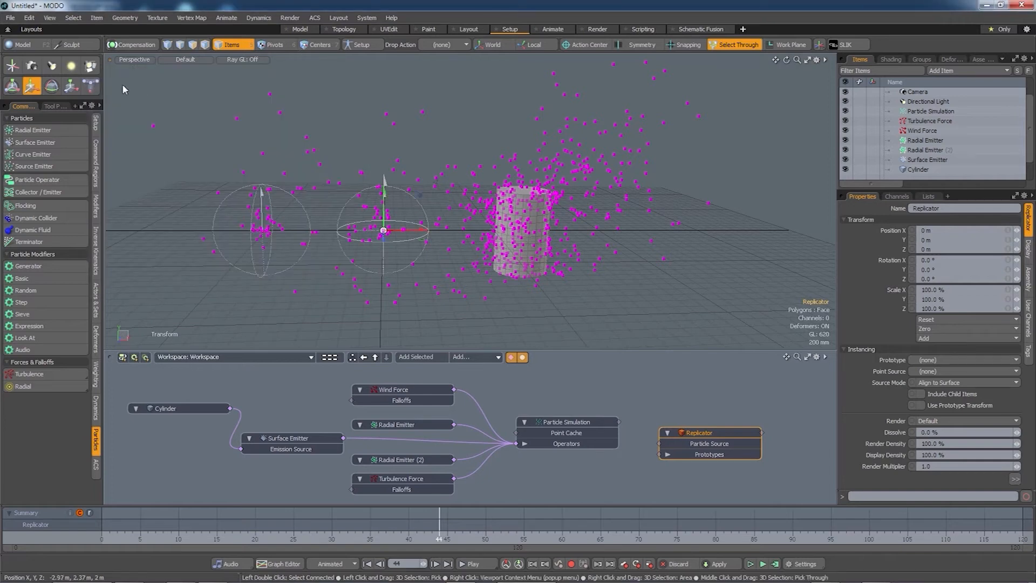
Create a unit cube as a new mesh item and scale its polygons uniformly to about 16%
click(23, 45)
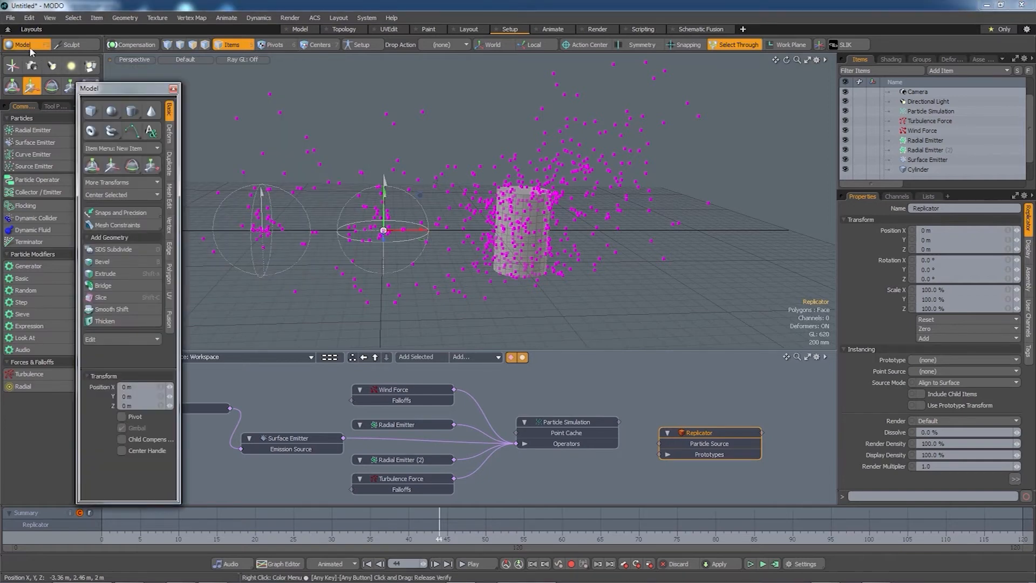
key(shift)
shift+click(92, 113)
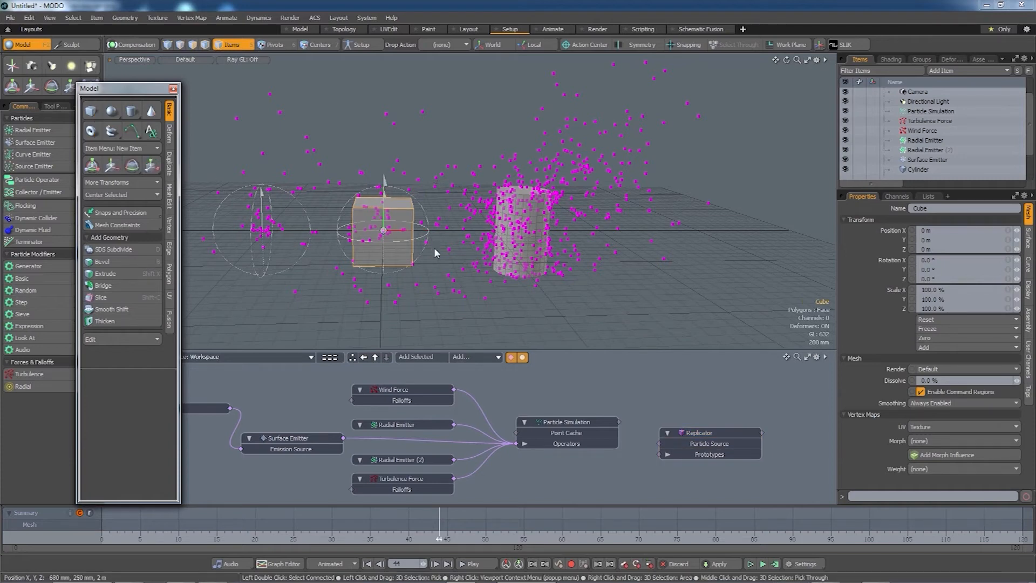
key(3)
key(r)
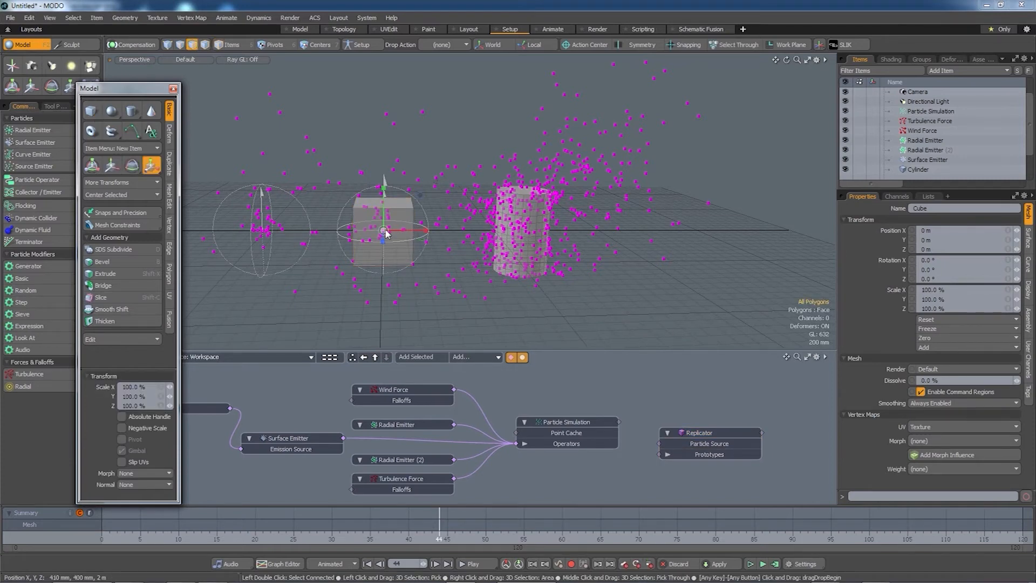
drag(386, 233, 350, 234)
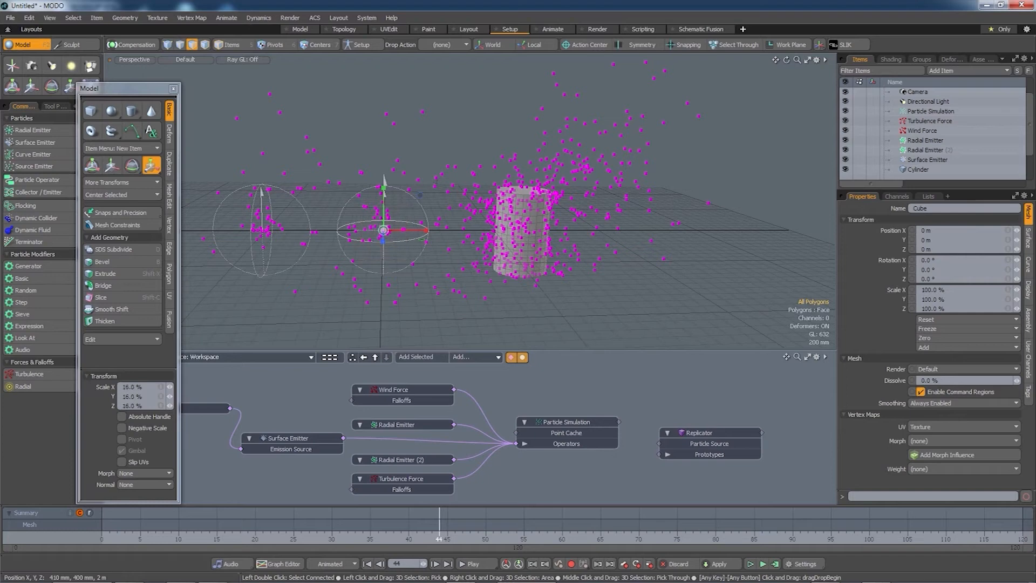
key(q)
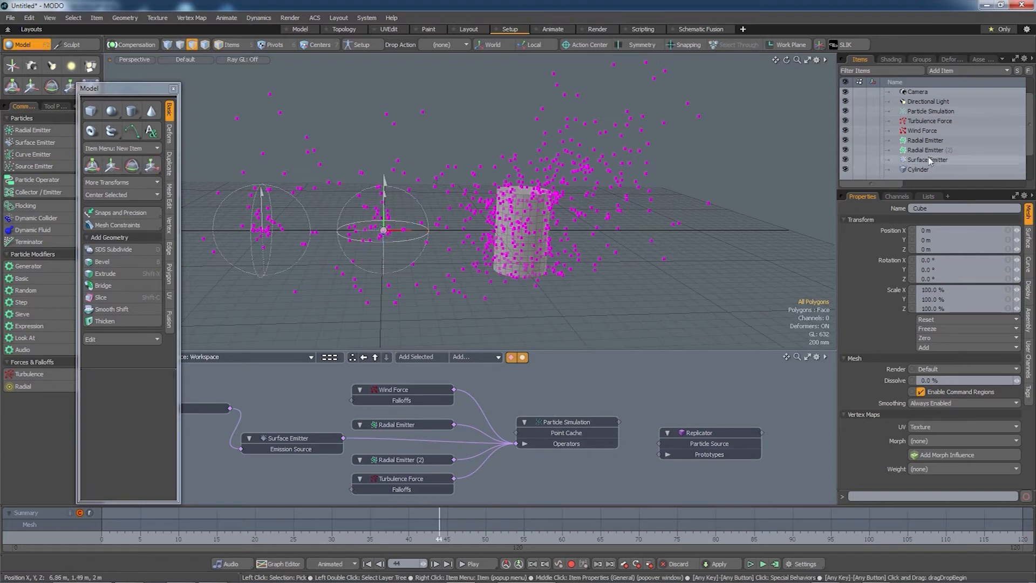
Add the Cube to the schematic, link it to the Replicator's Prototypes, and link the Particle Simulation to its Particle Source
scroll(928, 161, down, 2)
drag(912, 171, 549, 476)
drag(648, 477, 659, 458)
drag(593, 478, 586, 481)
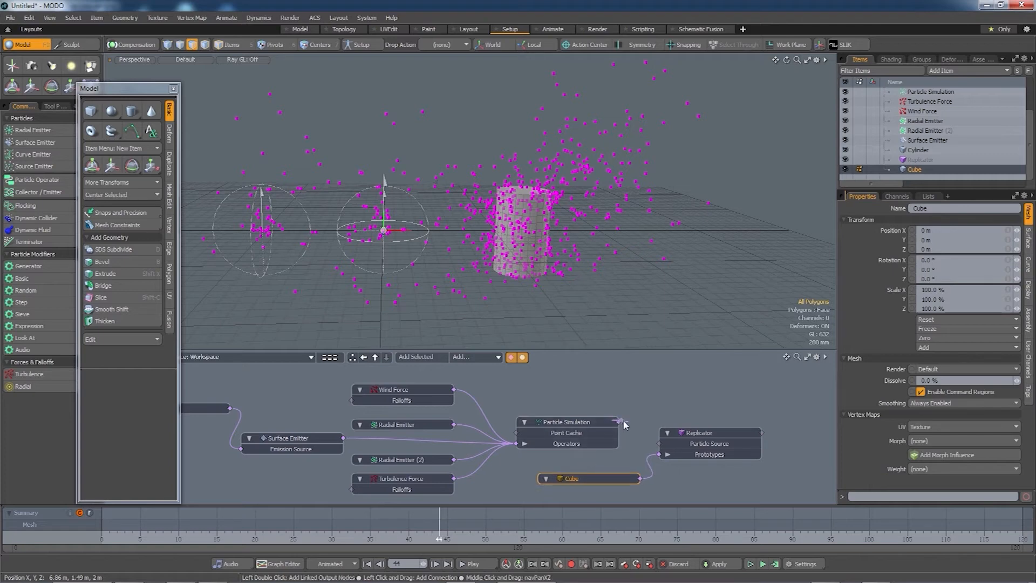
drag(633, 441, 662, 447)
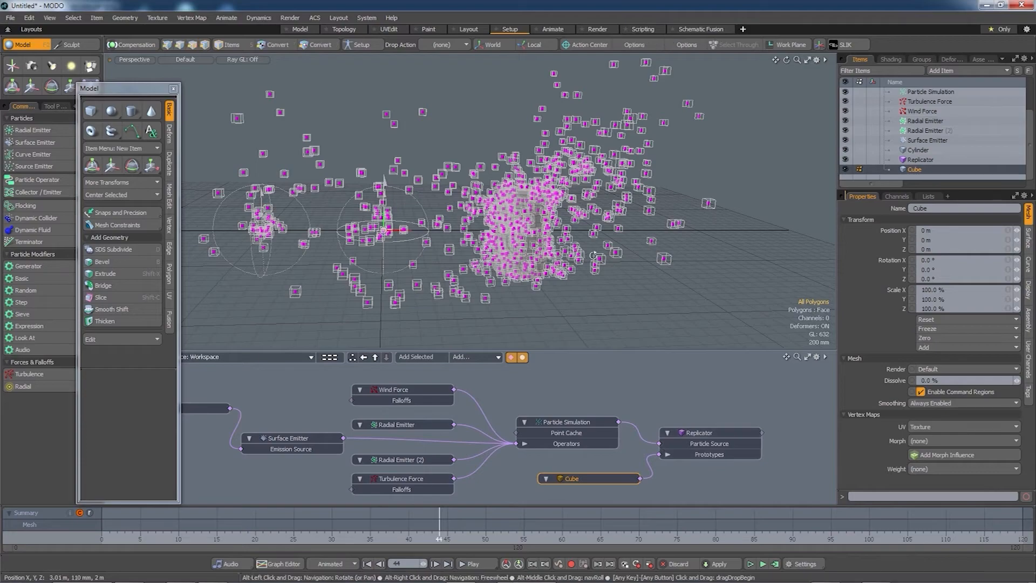
alt+drag(596, 253, 484, 238)
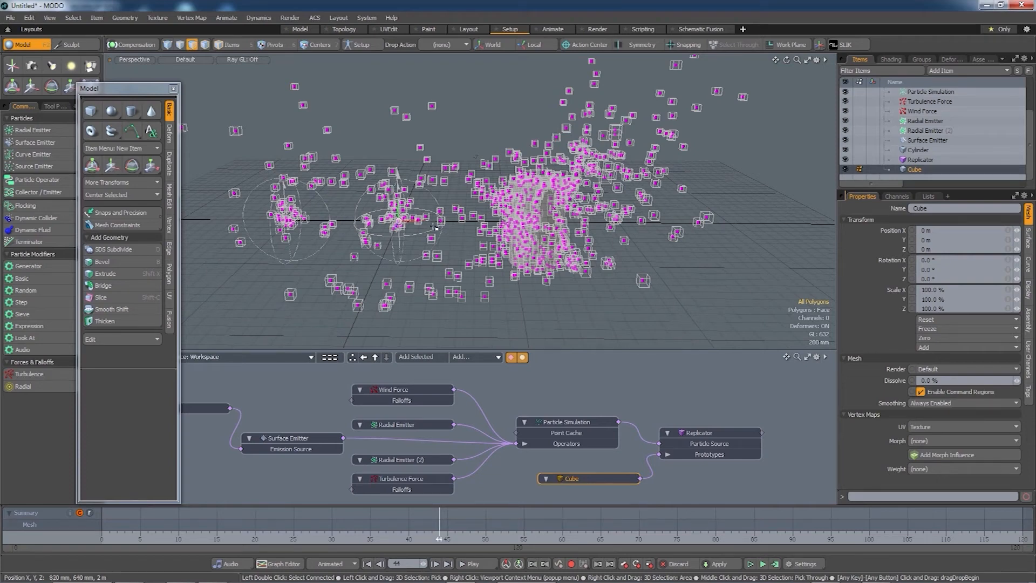
Check the replicated cubes in a render preview from a different viewing angle
key(F8)
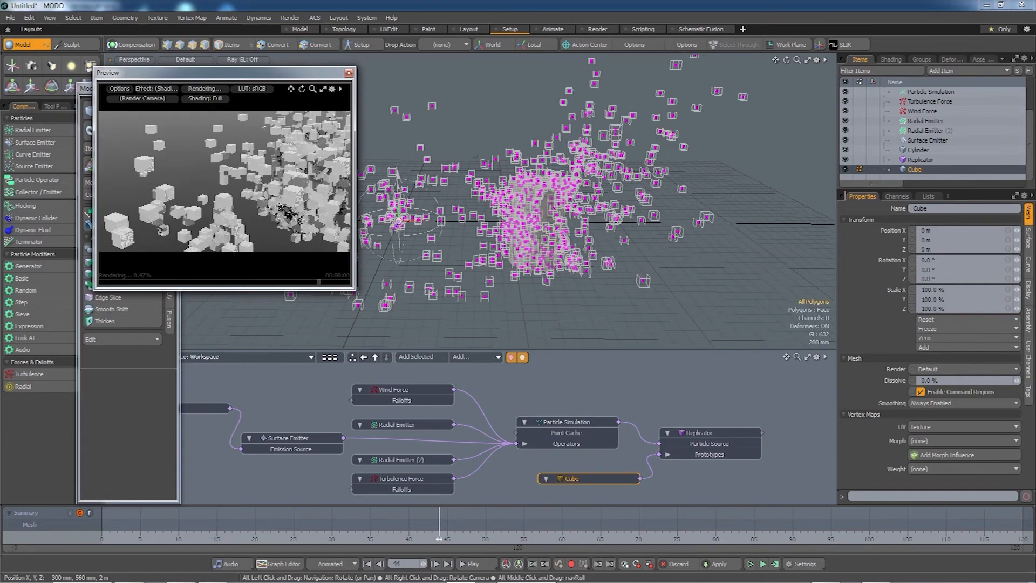
alt+shift+drag(229, 220, 286, 177)
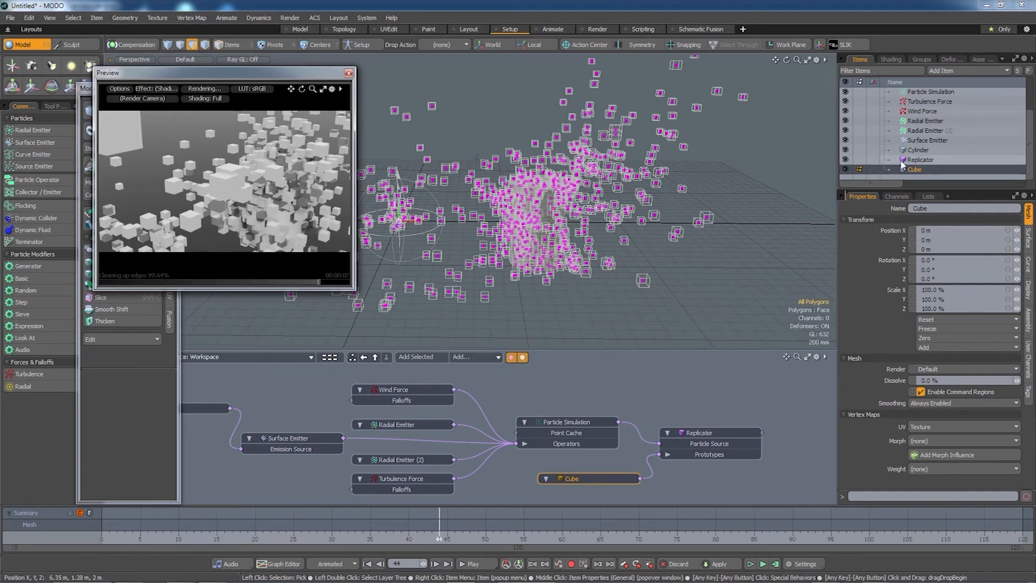
Add a Blob to the schematic above the Replicator and move the Particle Simulation's link from the Replicator to the Blob's Particle Source
click(965, 70)
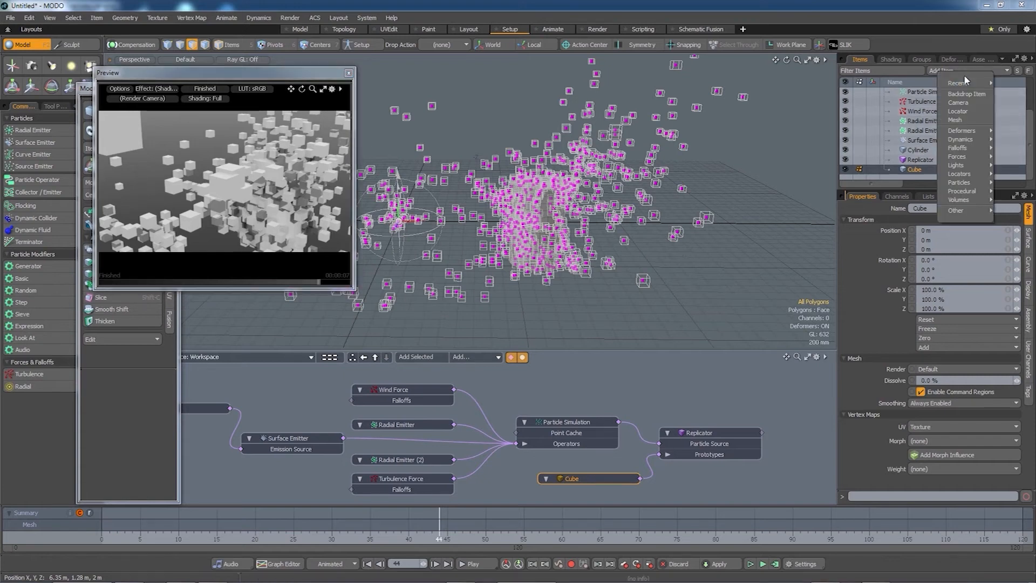
mouse_move(964, 200)
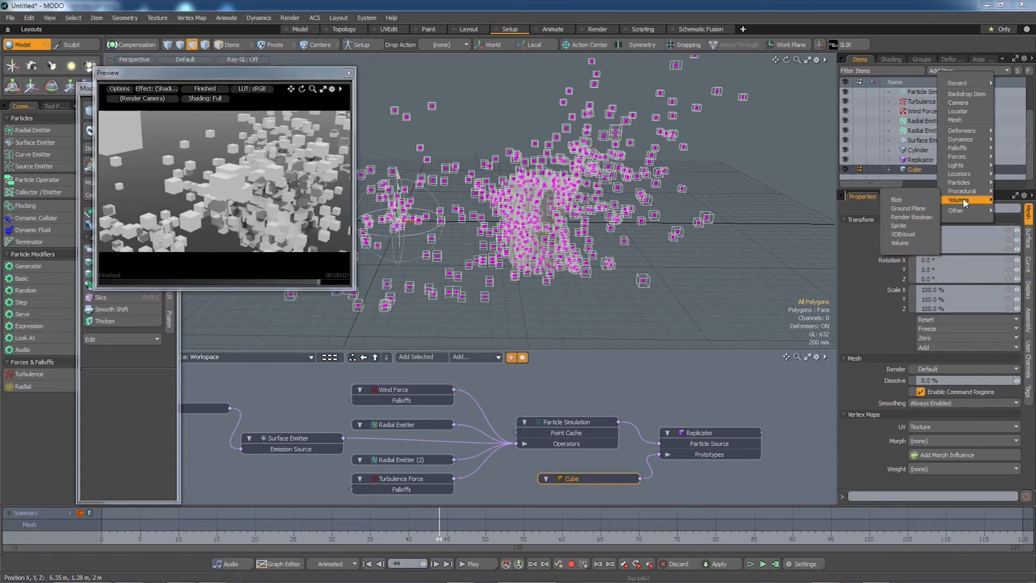
click(896, 199)
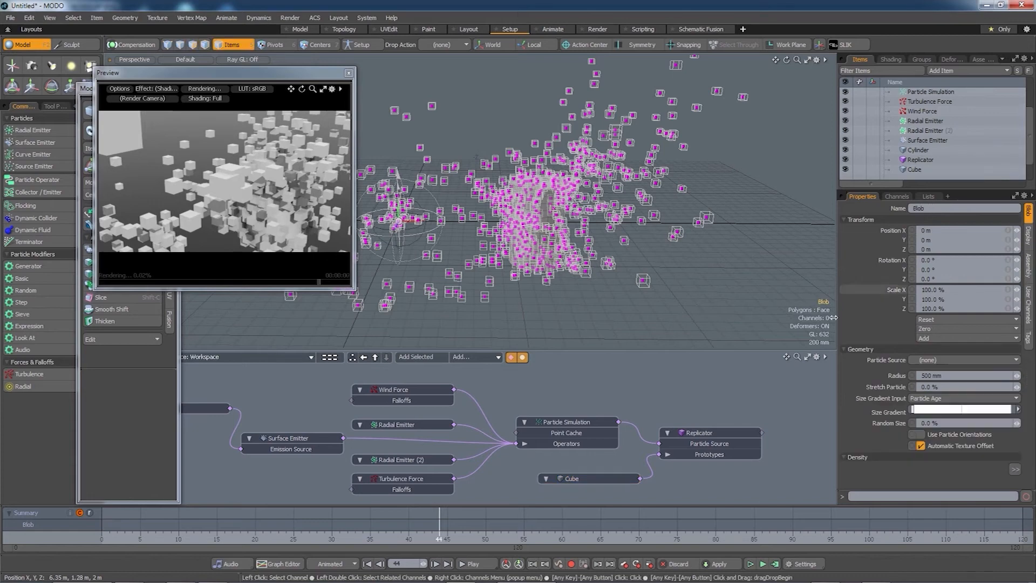
click(423, 357)
drag(536, 383, 690, 371)
drag(658, 443, 656, 380)
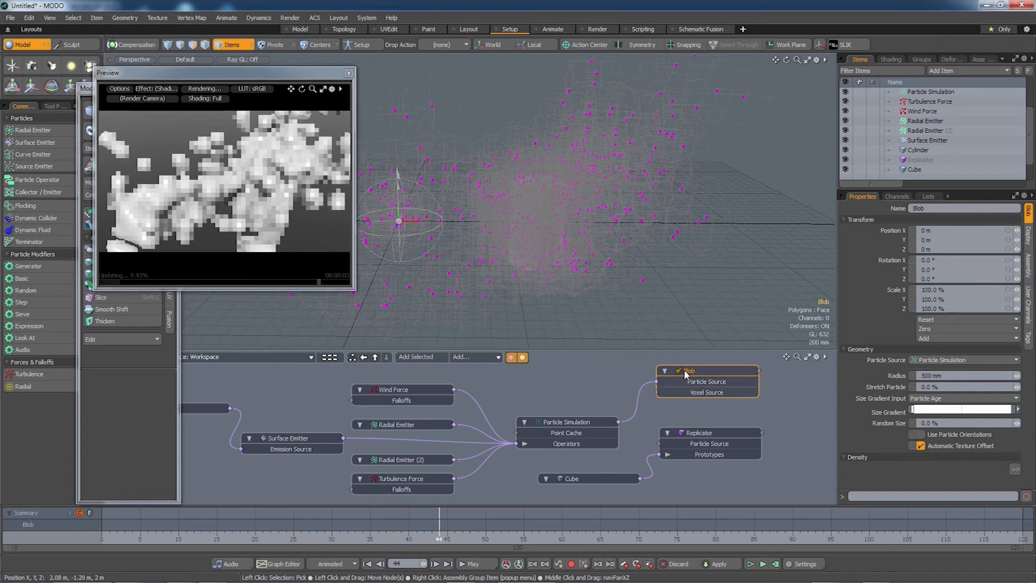
Unlink the Particle Simulation from the Blob, and add a Volume item above the Blob with the Particle Simulation as its Particle Source
drag(684, 373, 686, 397)
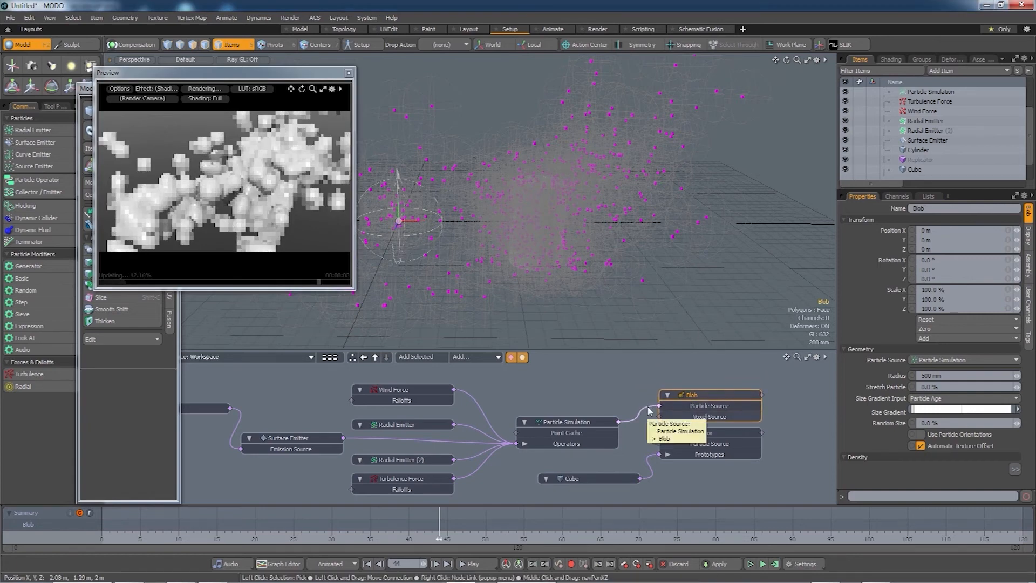
drag(649, 411, 680, 377)
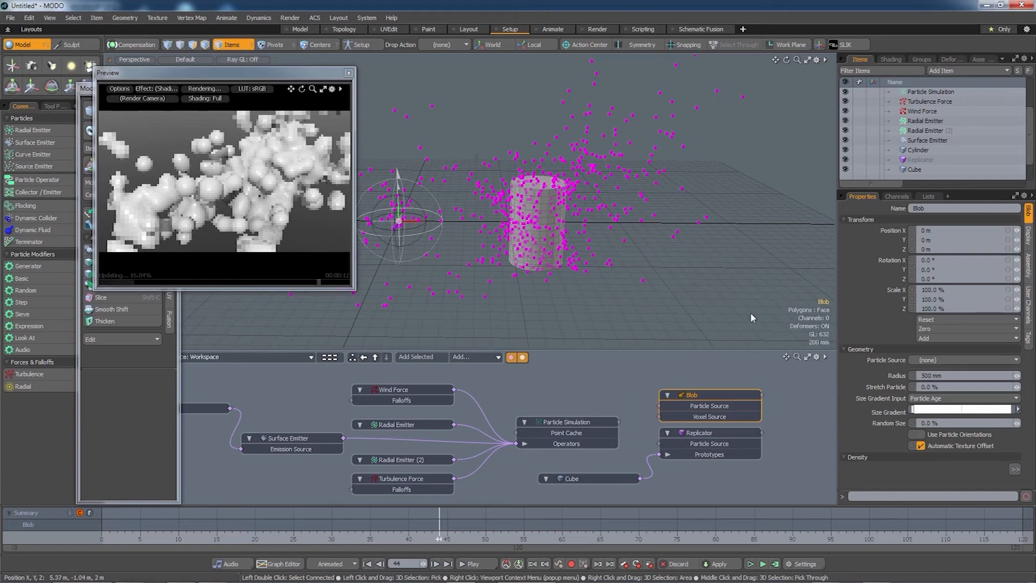
click(965, 70)
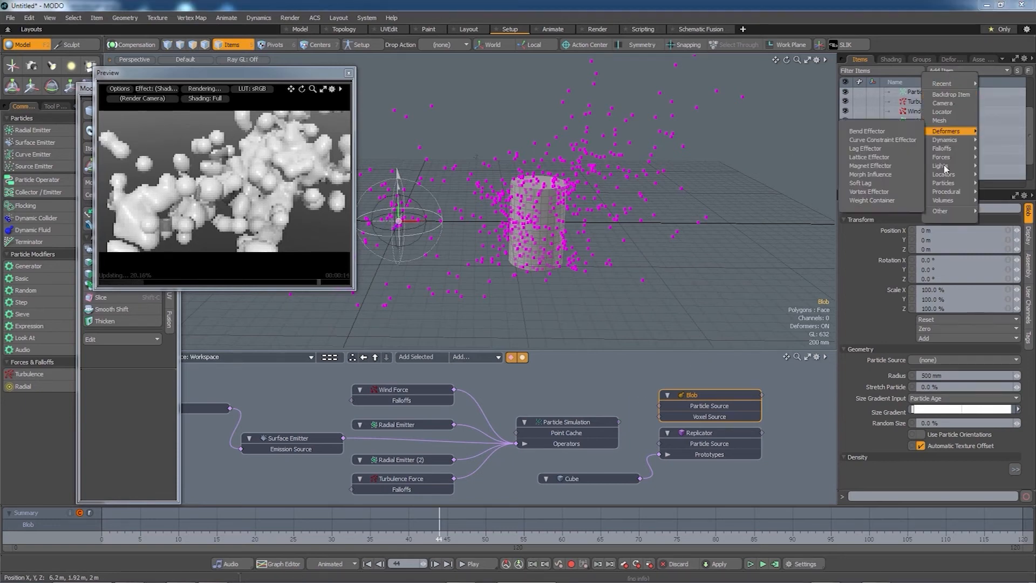
mouse_move(949, 195)
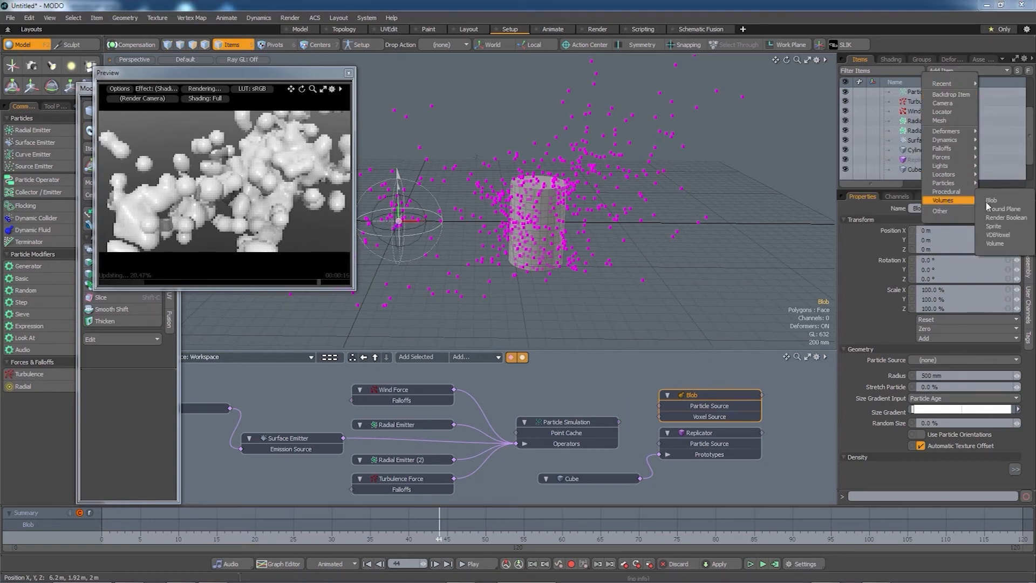
click(994, 243)
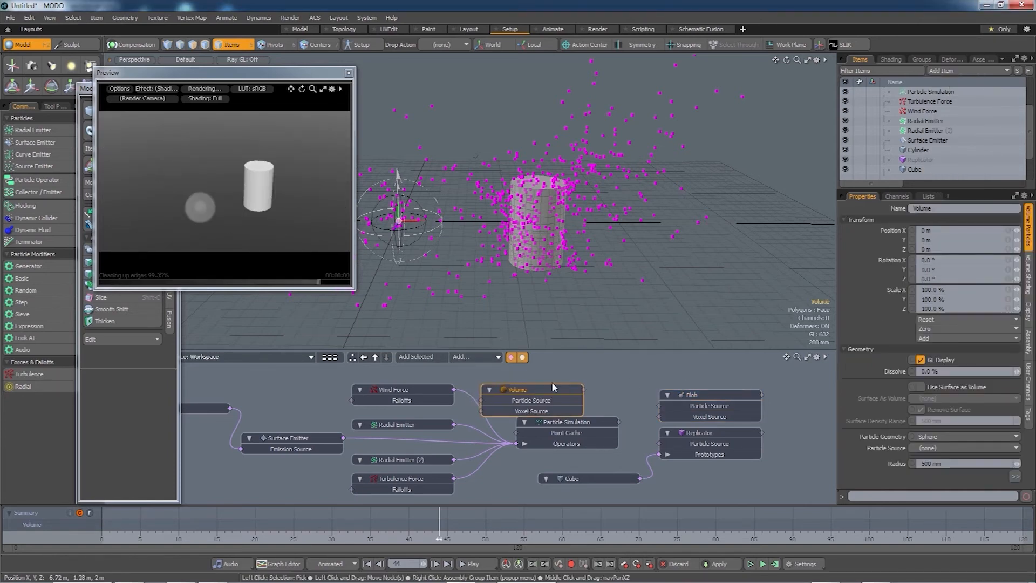
drag(553, 387, 686, 357)
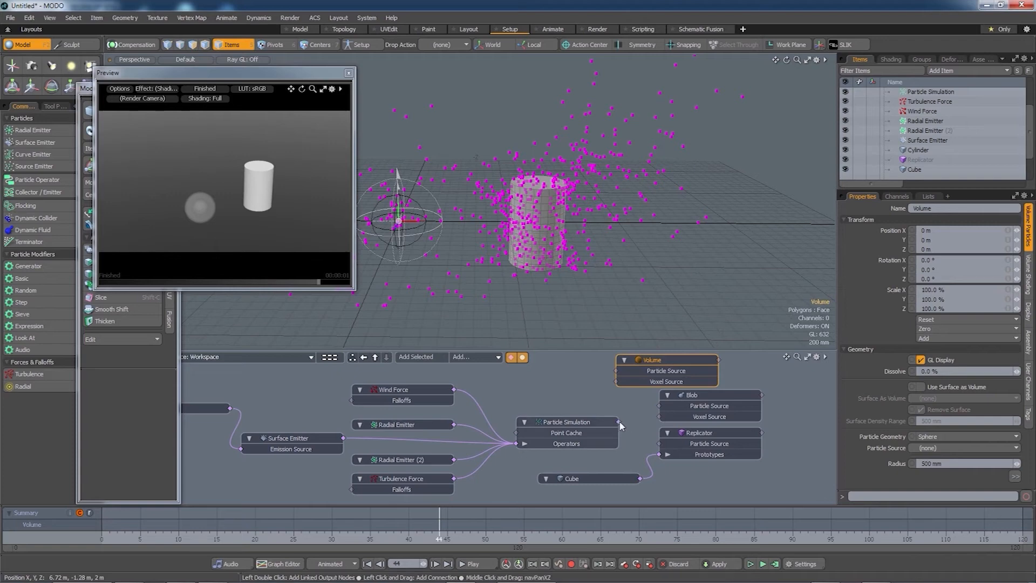
drag(618, 421, 616, 371)
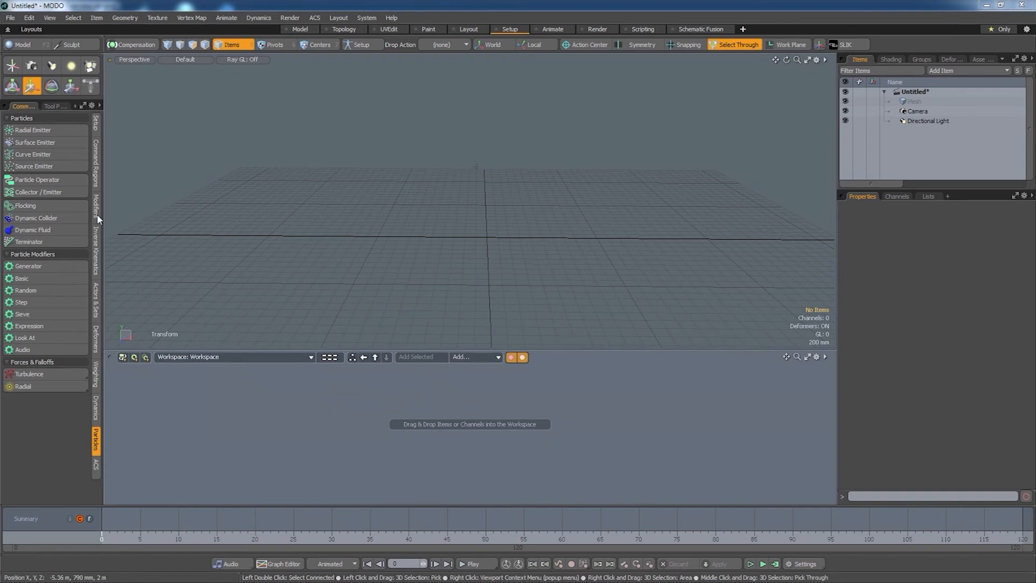
In the new scene, create a Radial Emitter and add it to the schematic with its linked Particle Simulation
click(32, 130)
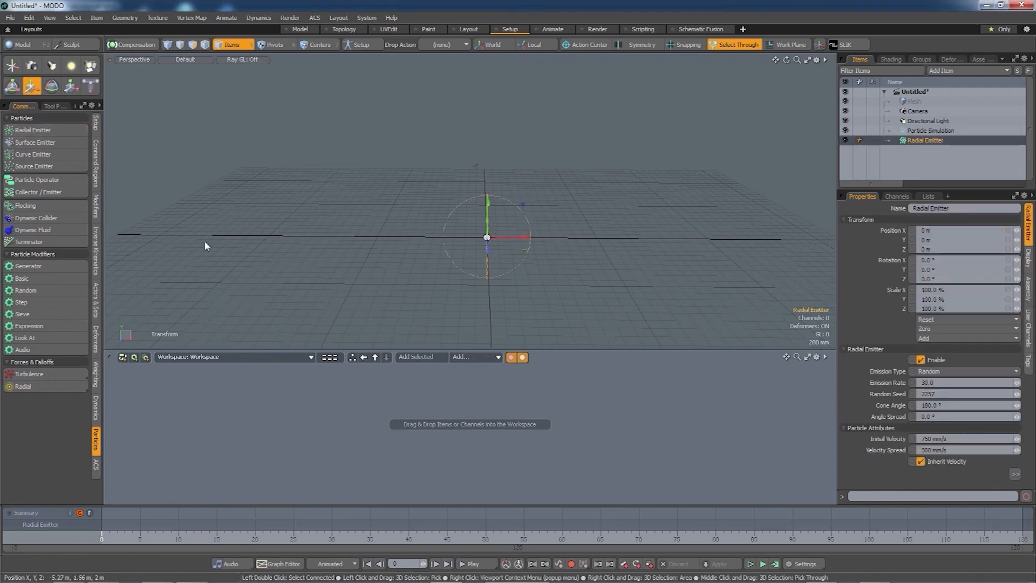
click(415, 357)
drag(483, 474, 371, 434)
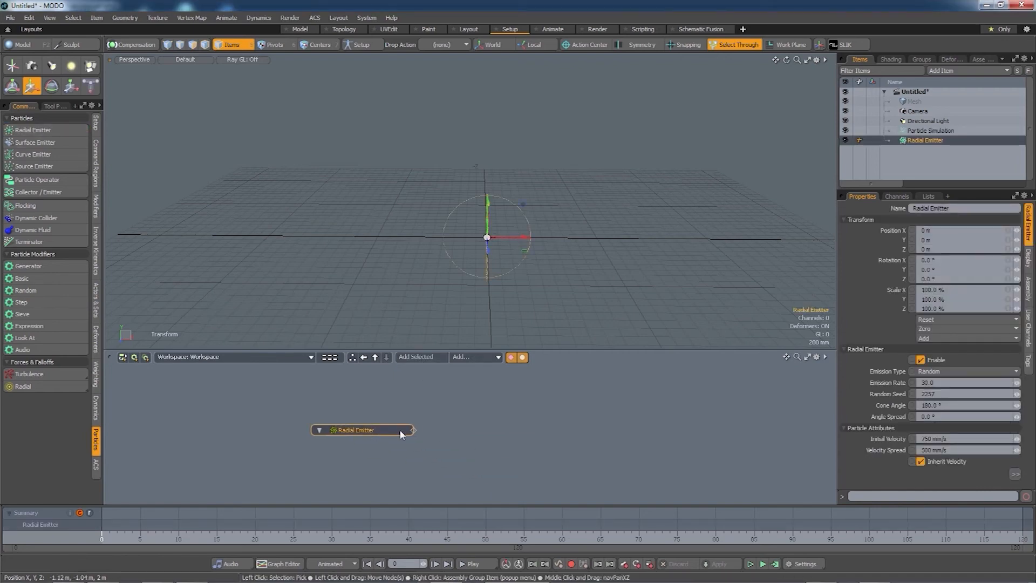
click(414, 430)
click(496, 418)
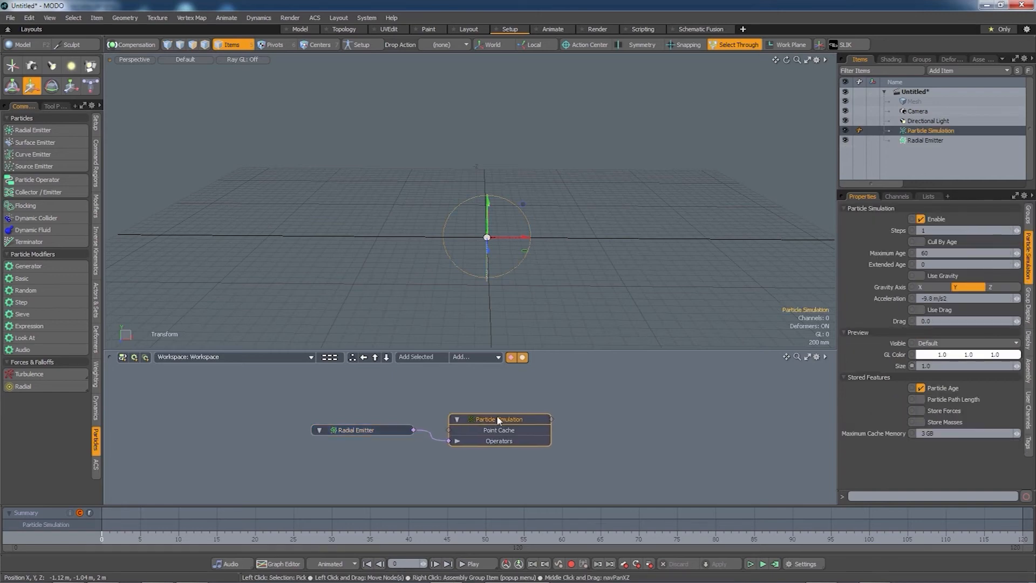
drag(497, 419, 501, 413)
Narrow the Radial Emitter's cone angle to about 10.8° and briefly run the simulation
click(367, 430)
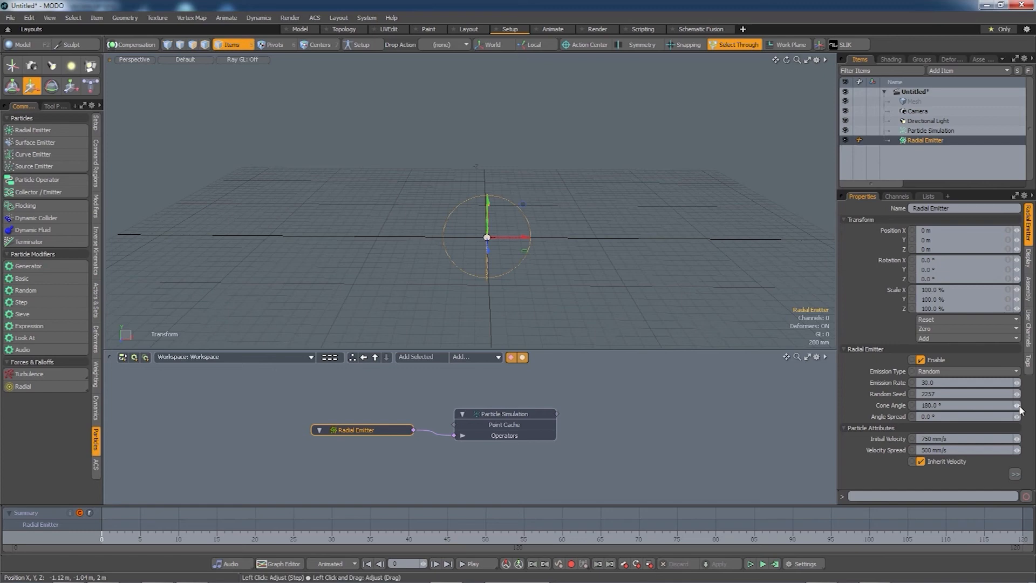
drag(1018, 406, 976, 405)
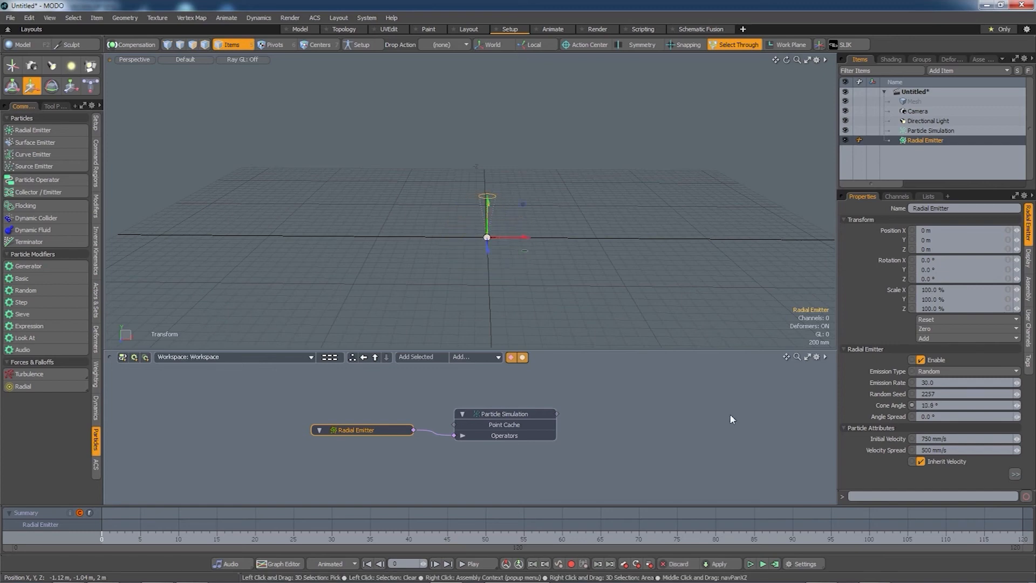
key(q)
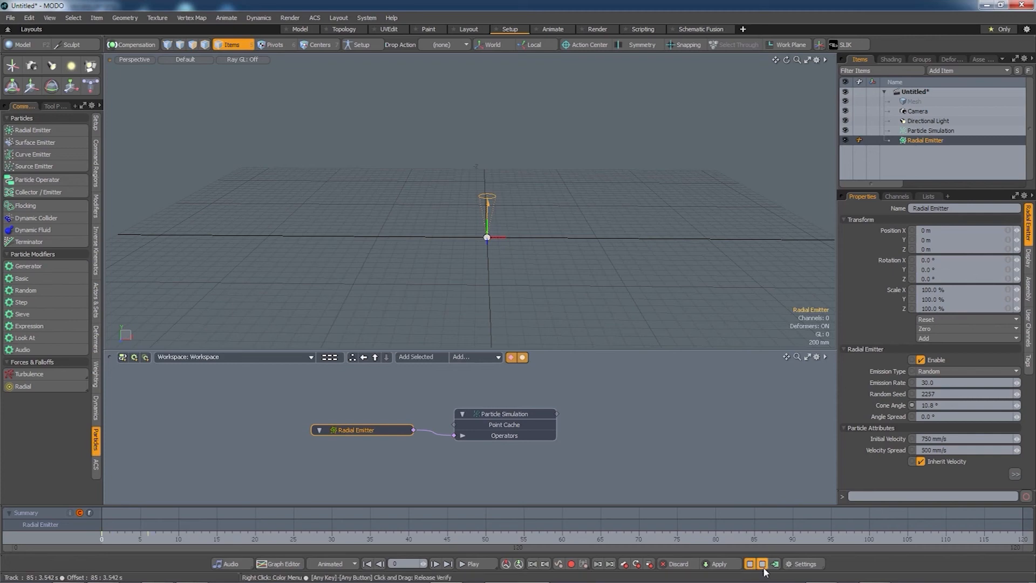
click(763, 568)
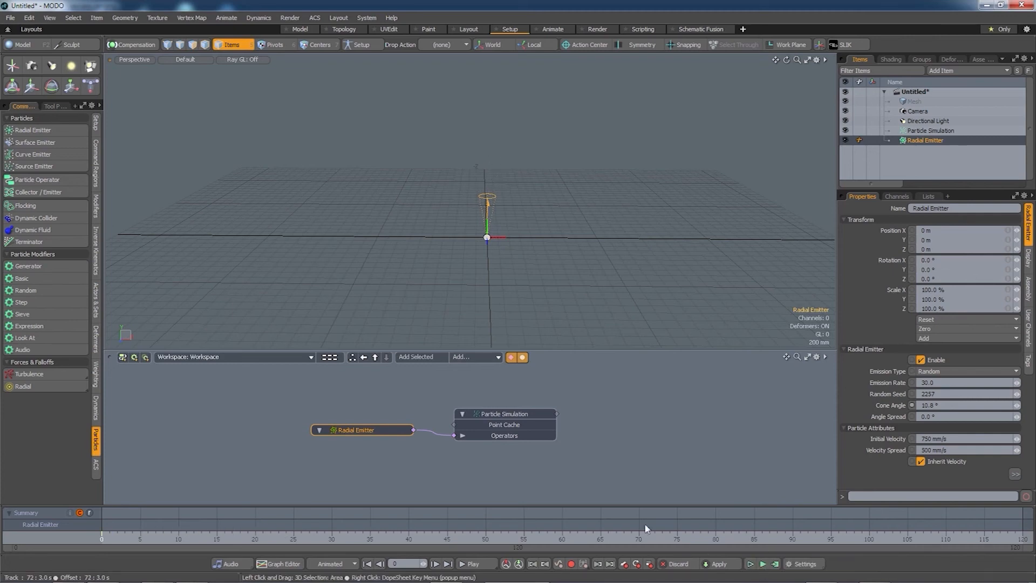
Set the Particle Simulation's GL color to magenta and its preview size to 5, and run the simulation
click(506, 414)
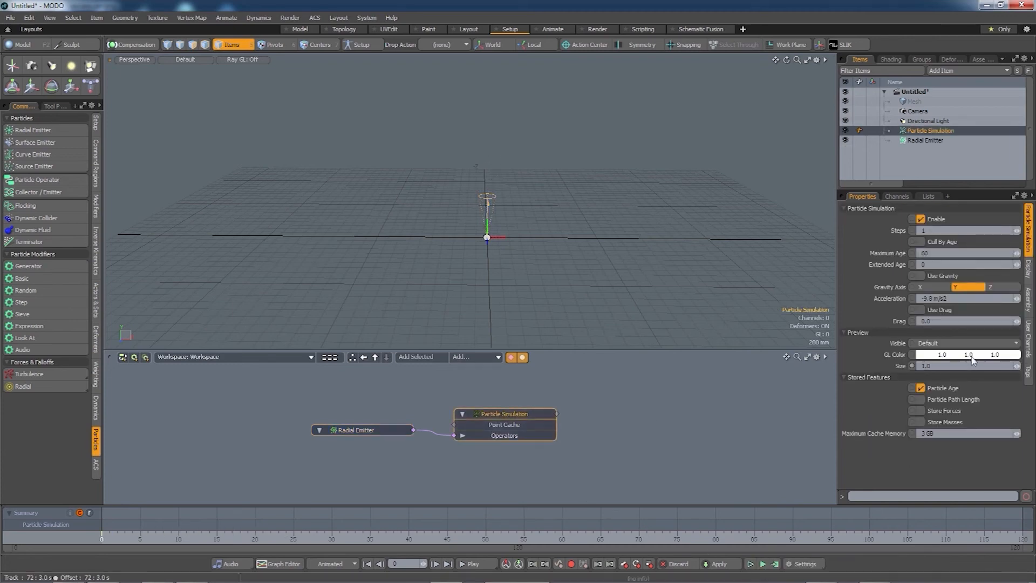
drag(971, 355, 949, 356)
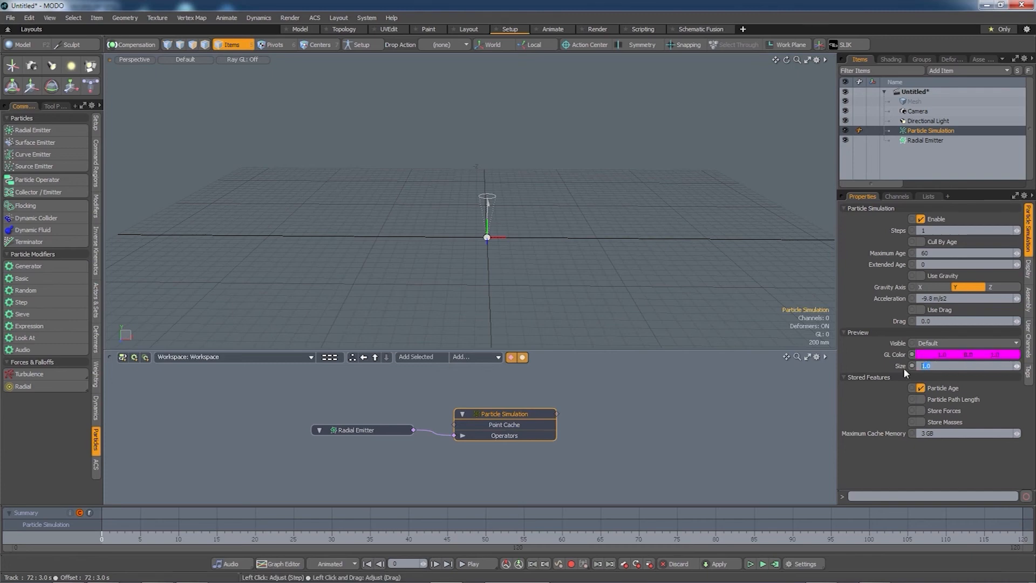
text(5)
key(Tab)
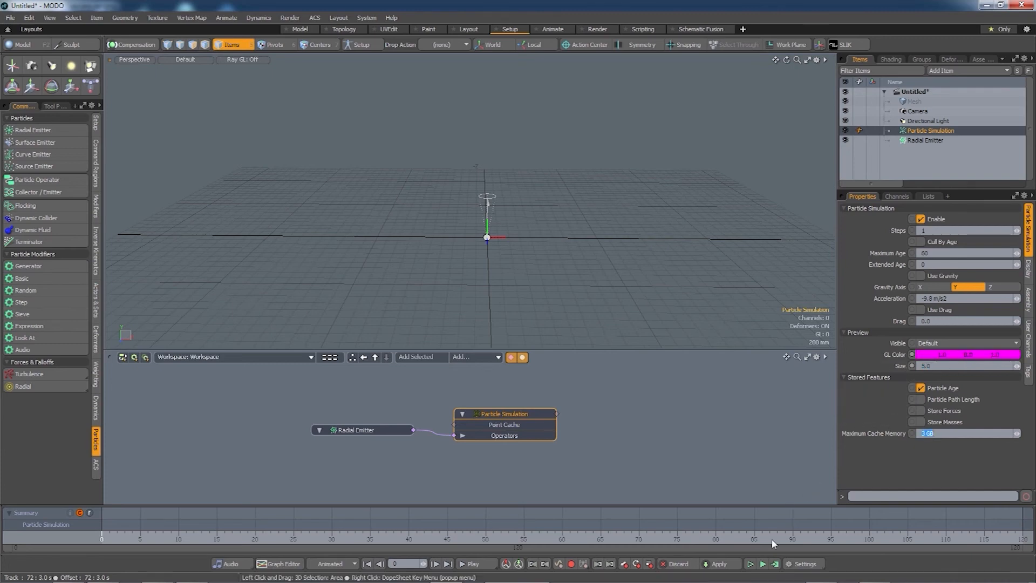
click(762, 563)
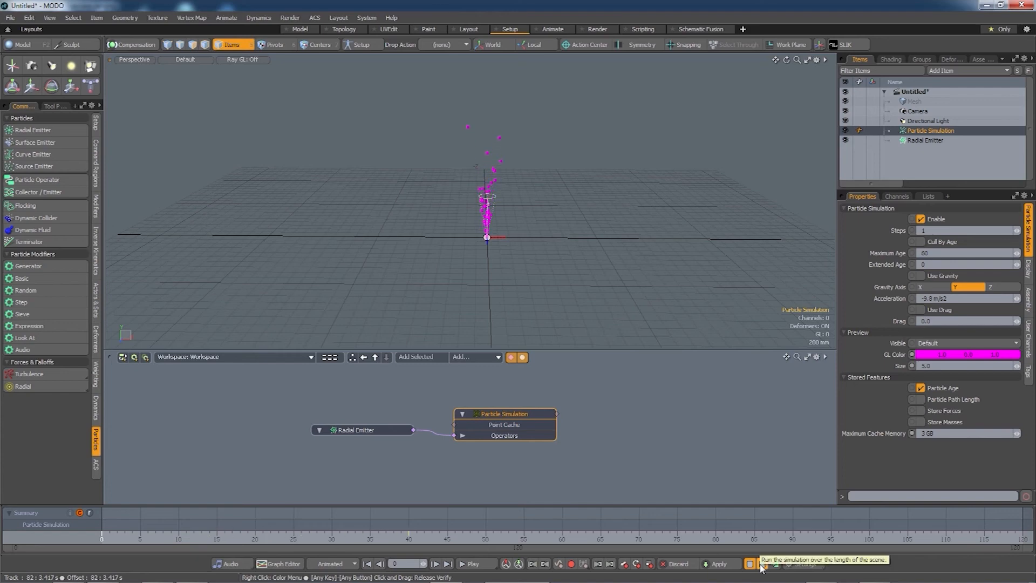
click(760, 565)
Shift the existing nodes to make room and add a second Particle Simulation to the right of them in the schematic
drag(496, 416, 442, 407)
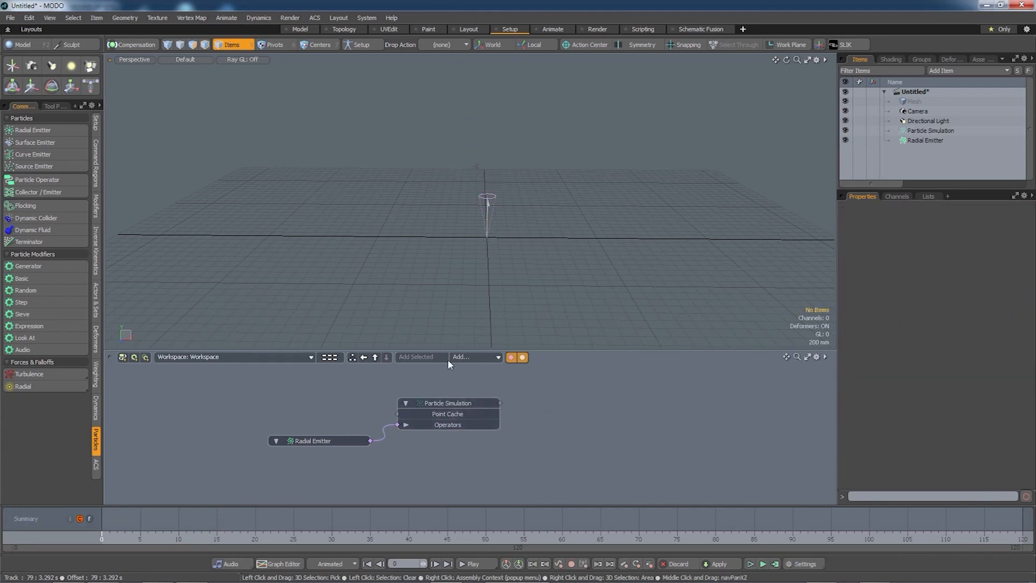
click(470, 357)
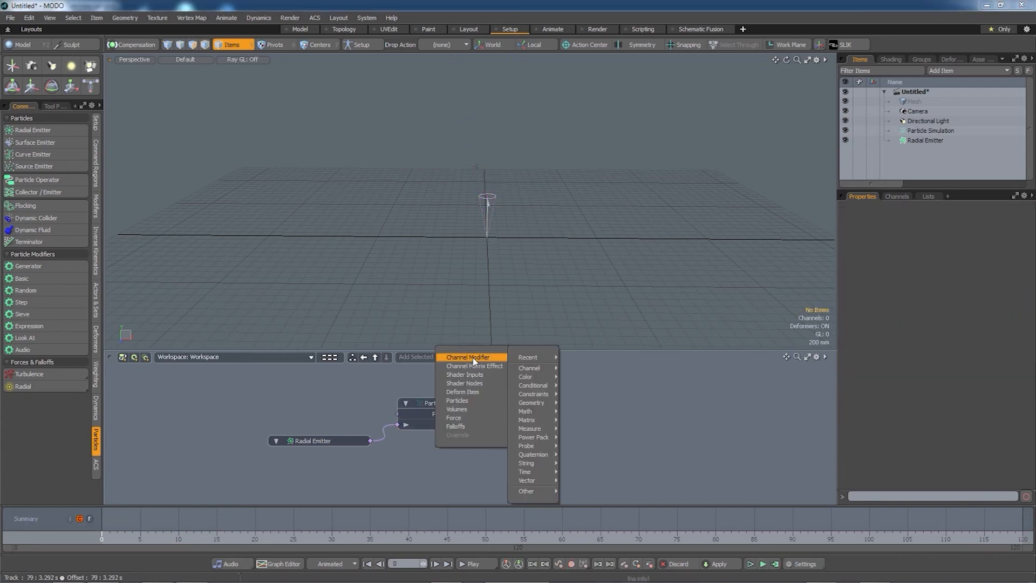
mouse_move(460, 402)
mouse_move(547, 431)
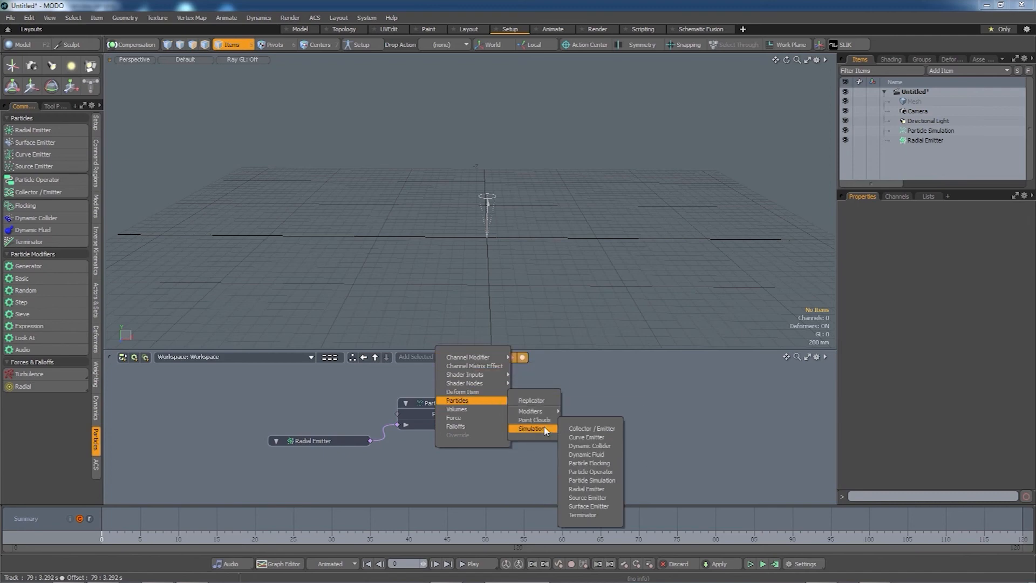
click(592, 480)
drag(522, 394, 632, 426)
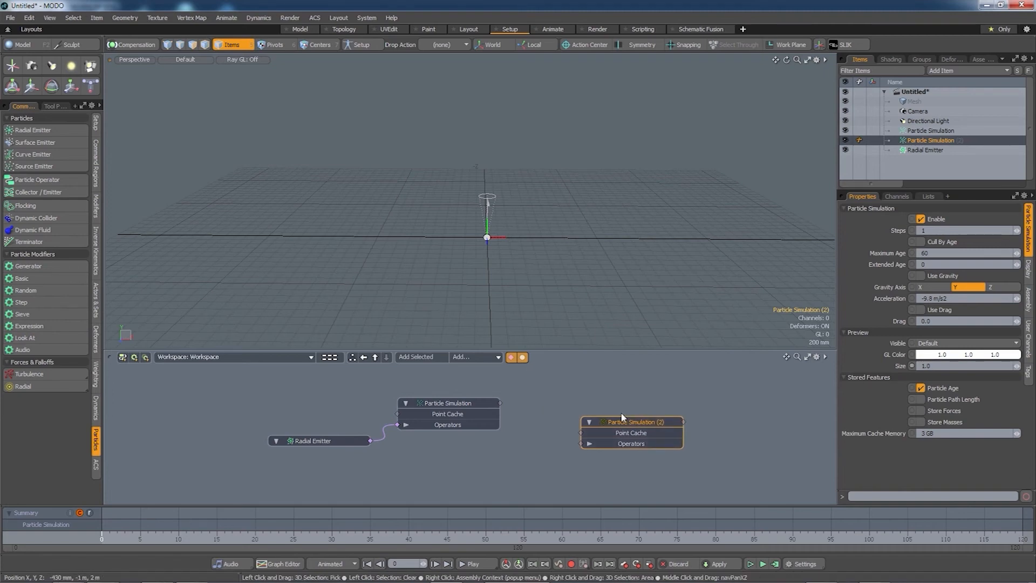
drag(627, 419, 648, 417)
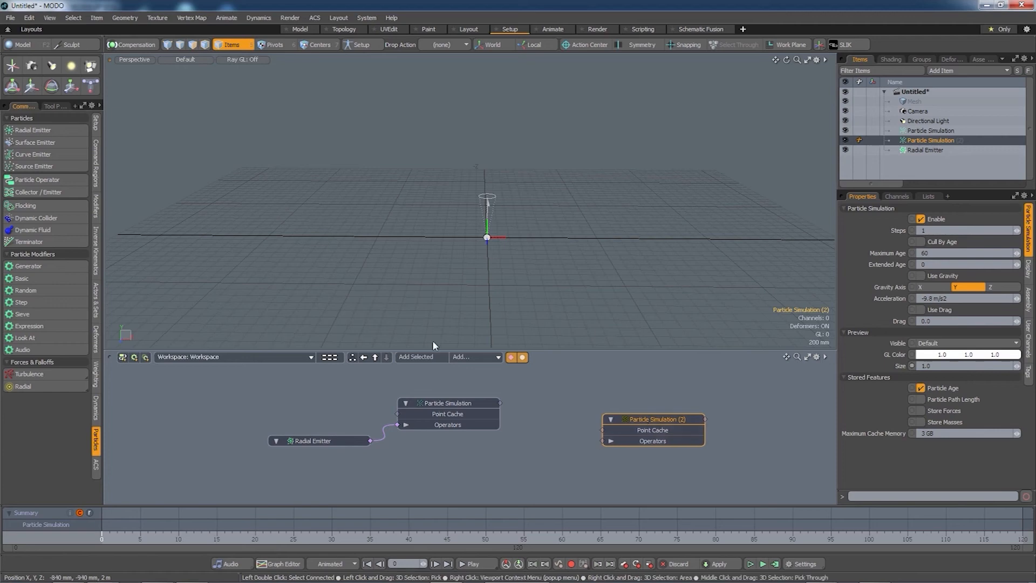
Create a Source Emitter for the second Particle Simulation and place its linked node between the two simulations in the schematic
click(41, 166)
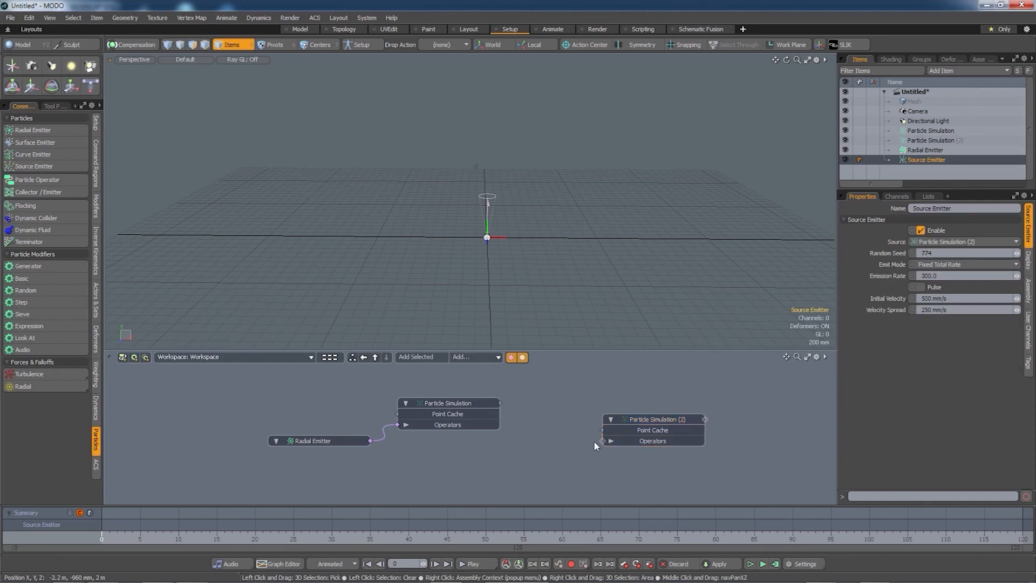
drag(617, 438, 655, 438)
double_click(640, 441)
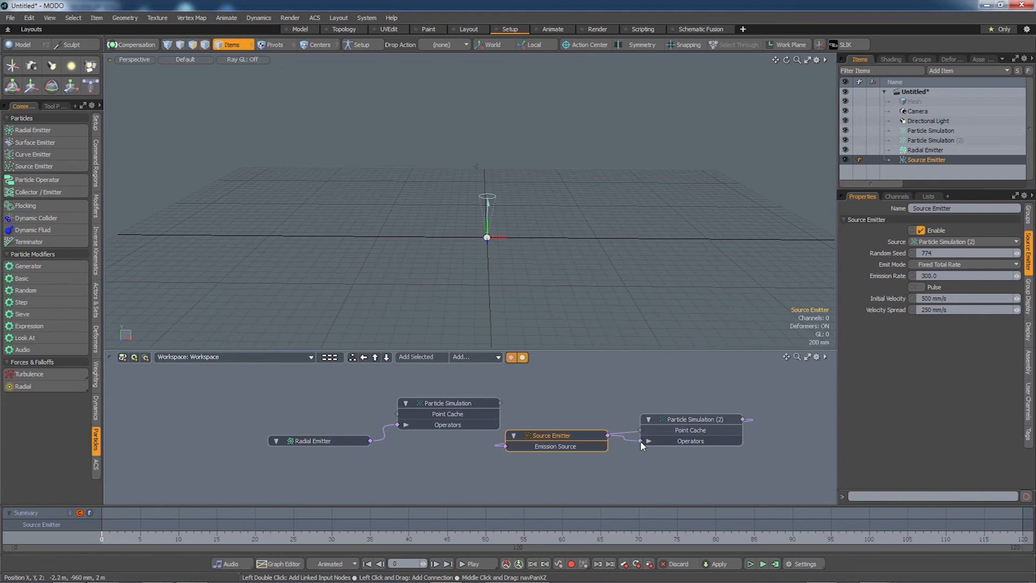
drag(572, 435, 583, 442)
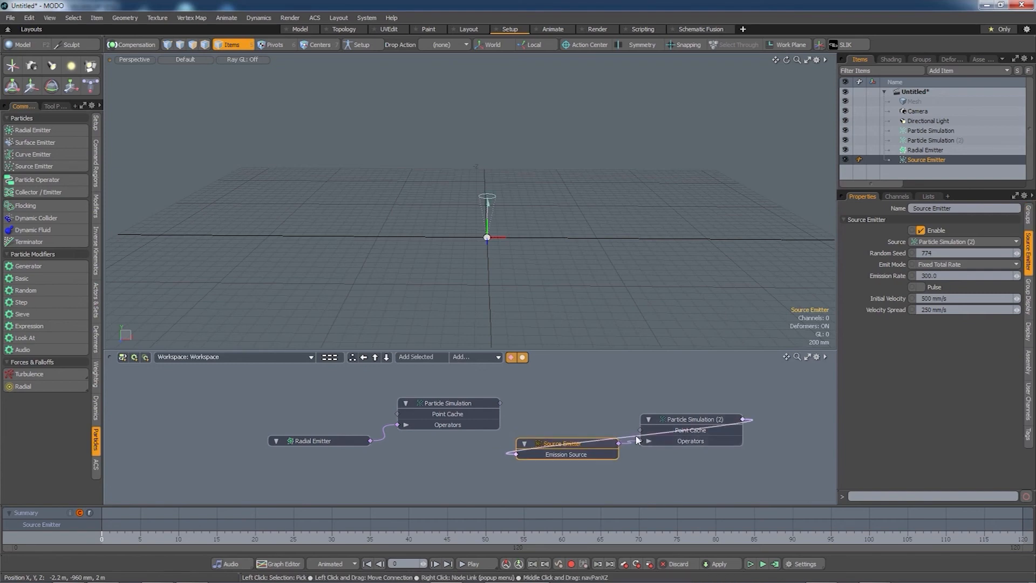
Relink the Source Emitter's Emission Source to the first Particle Simulation and run the simulation
drag(636, 439, 455, 402)
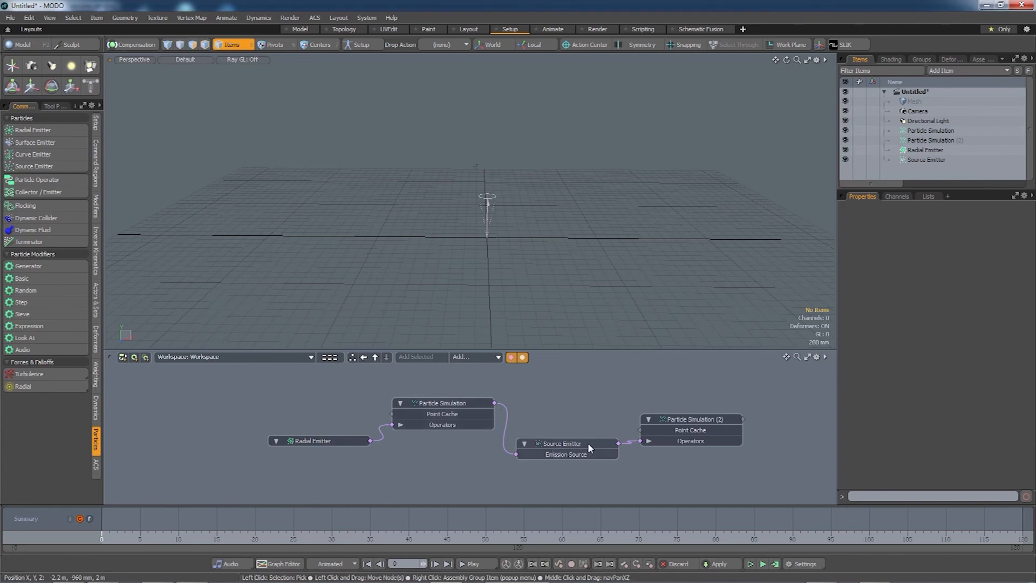
drag(575, 446, 575, 450)
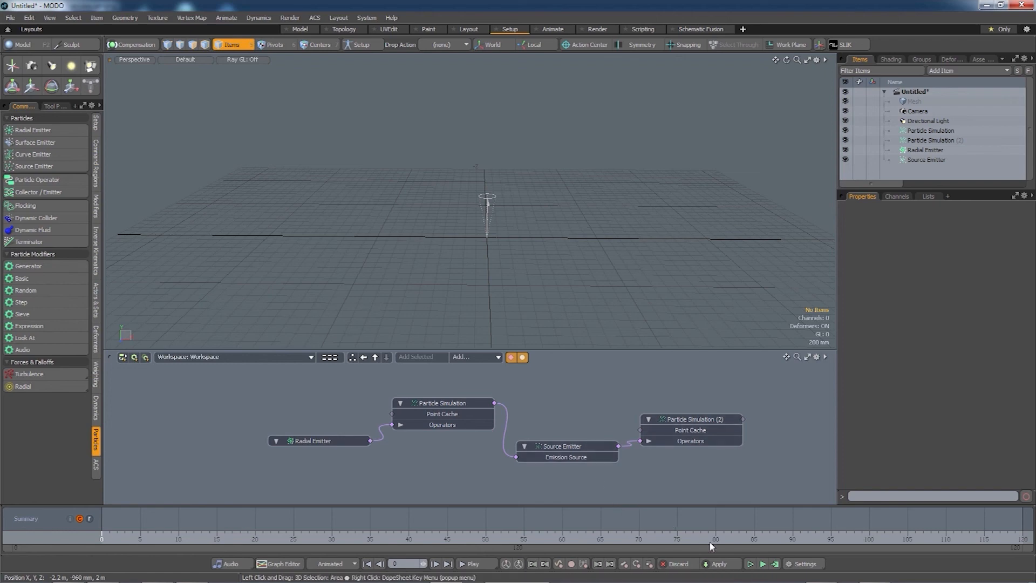
click(762, 564)
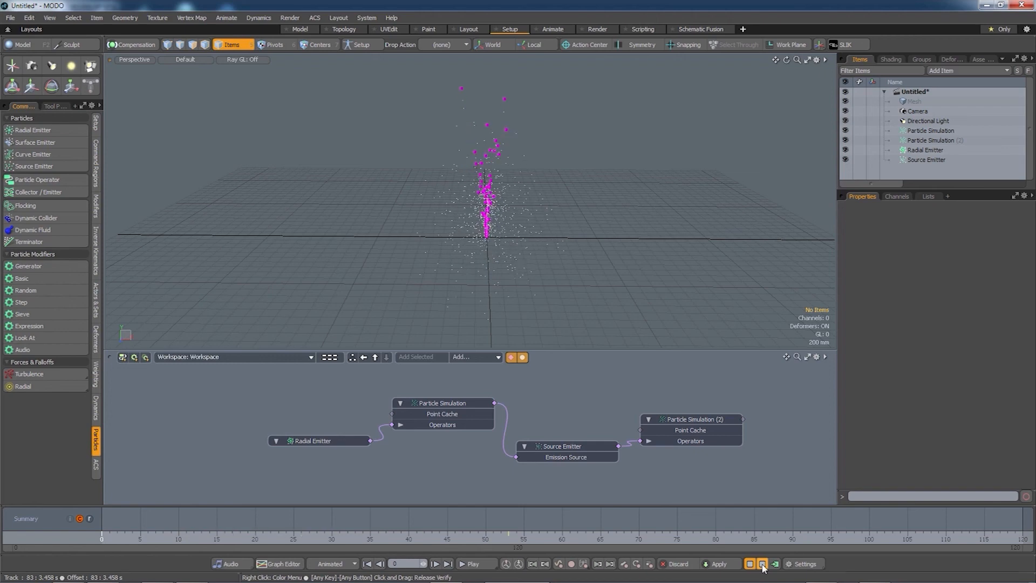
Stop the simulation and set the second Particle Simulation's GL color to yellow (1.0, 1.0, 0.0) and its preview size to 5
click(763, 564)
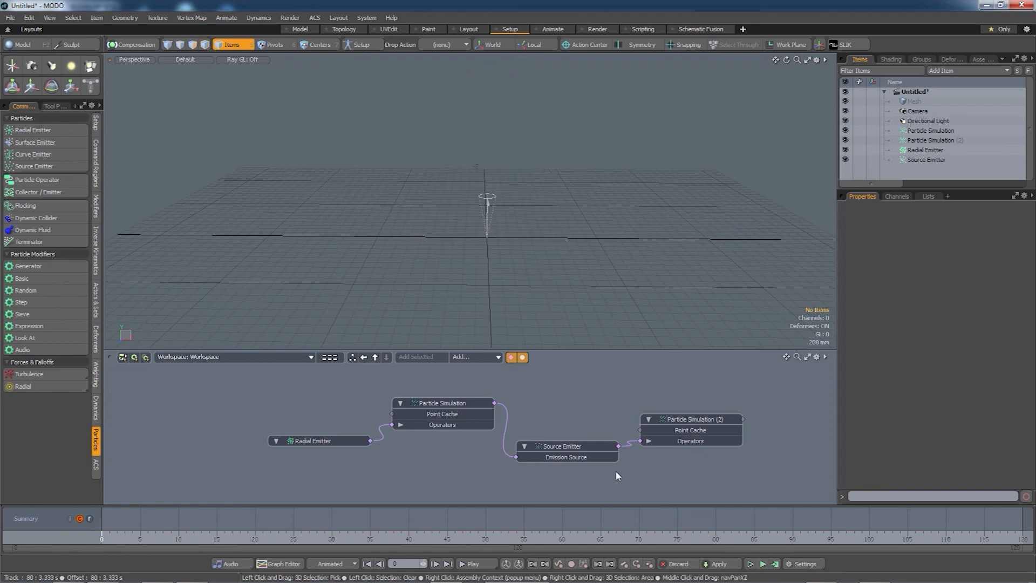
click(571, 446)
click(698, 425)
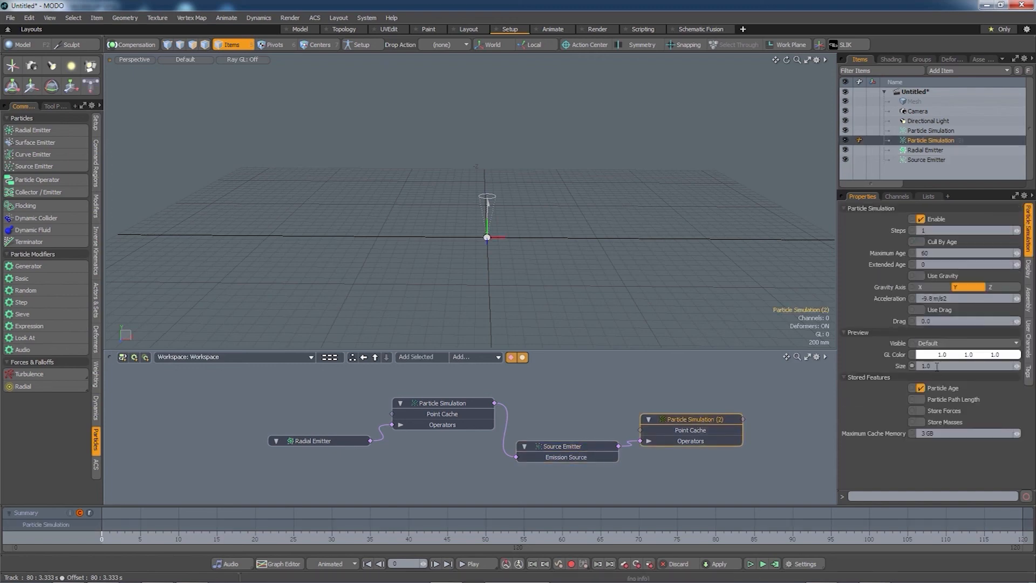
text(0)
key(Tab)
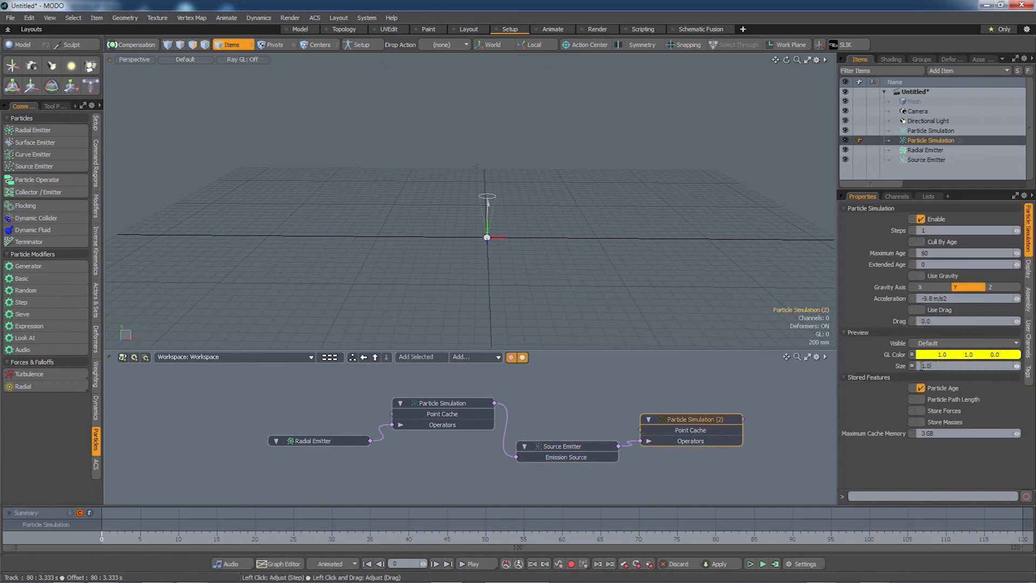
text(5)
key(Tab)
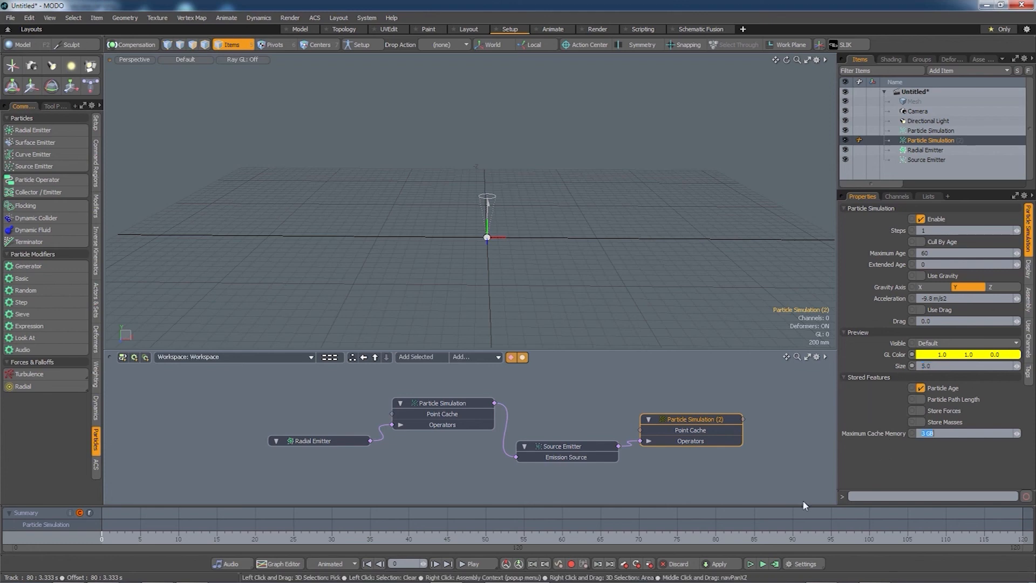
Run the simulation to preview the particles of both simulations, and stop it
click(763, 563)
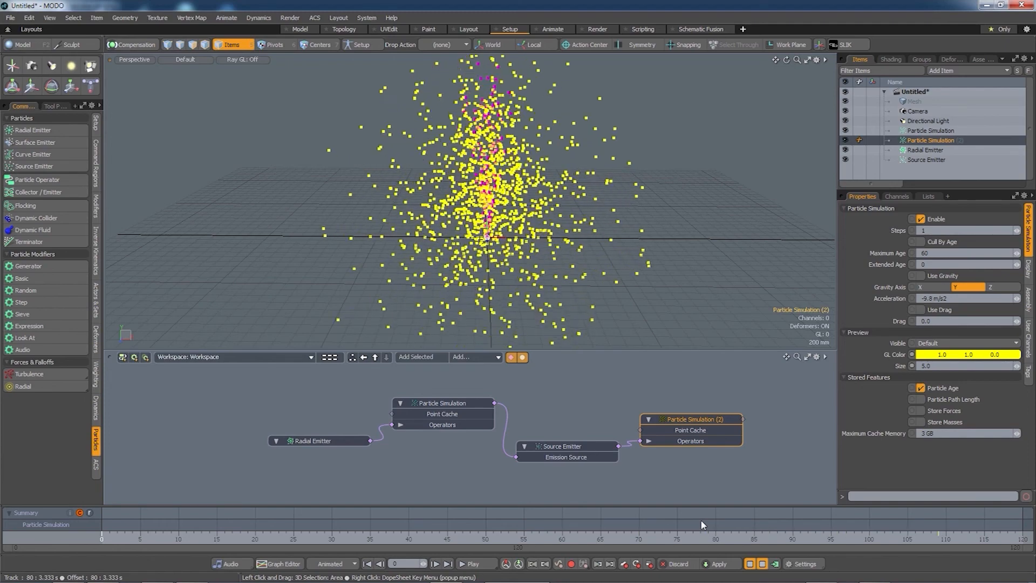
key(Escape)
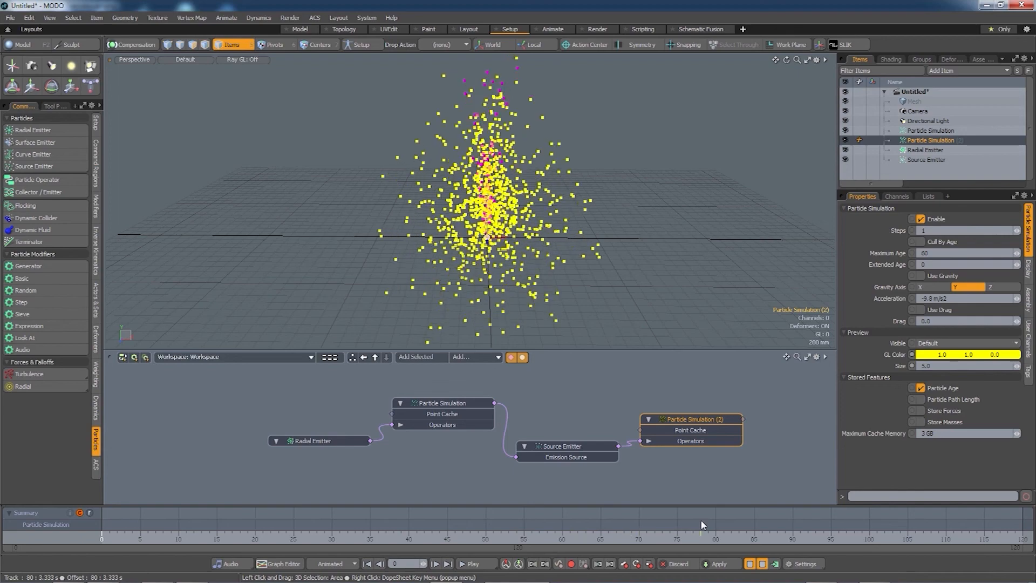
click(761, 563)
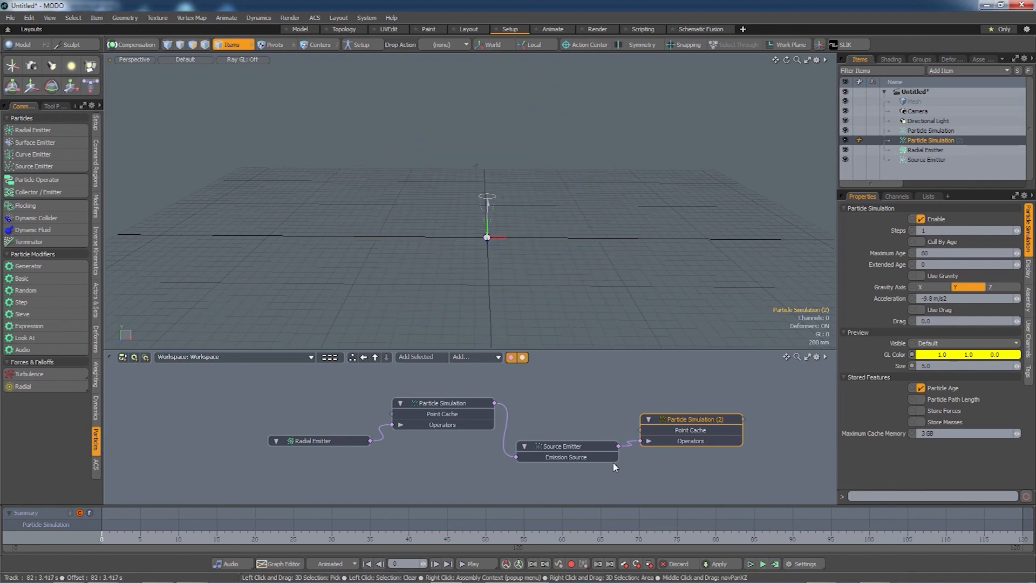
Set the Source Emitter's Initial Velocity and Velocity Spread to 0 m/s, run the simulation and stop it
click(581, 452)
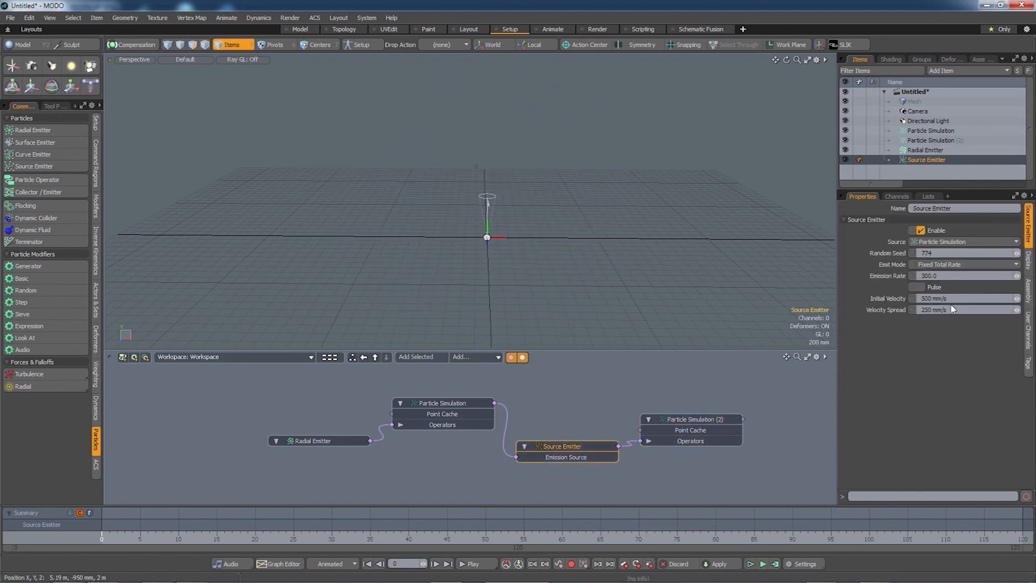
text(0)
key(Tab)
text(0)
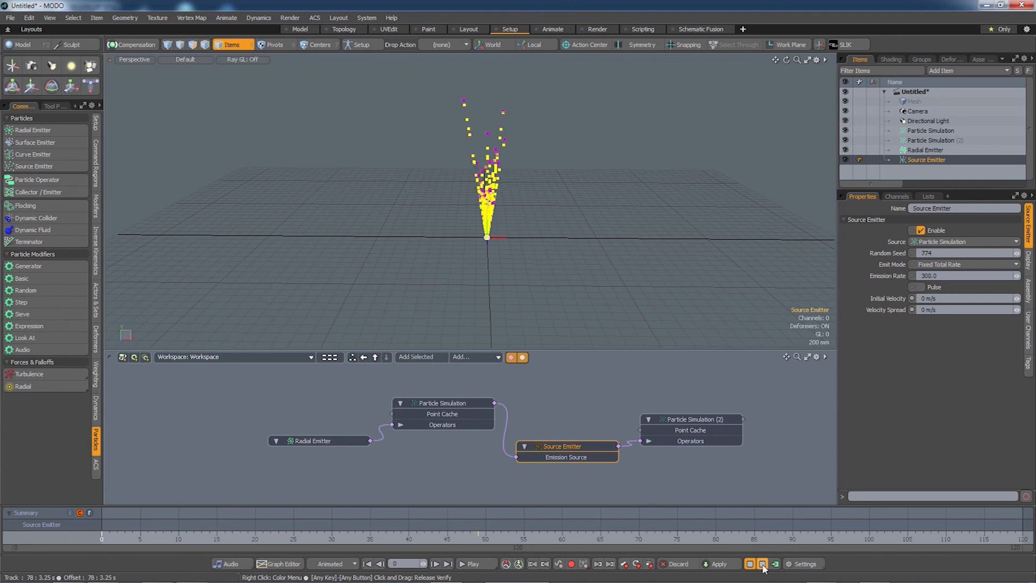
click(762, 567)
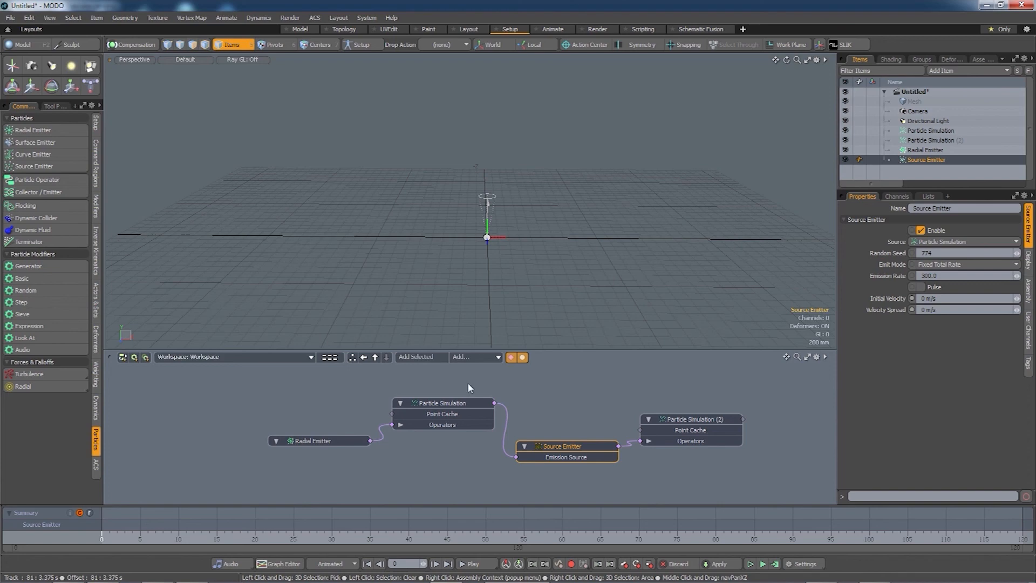
click(321, 440)
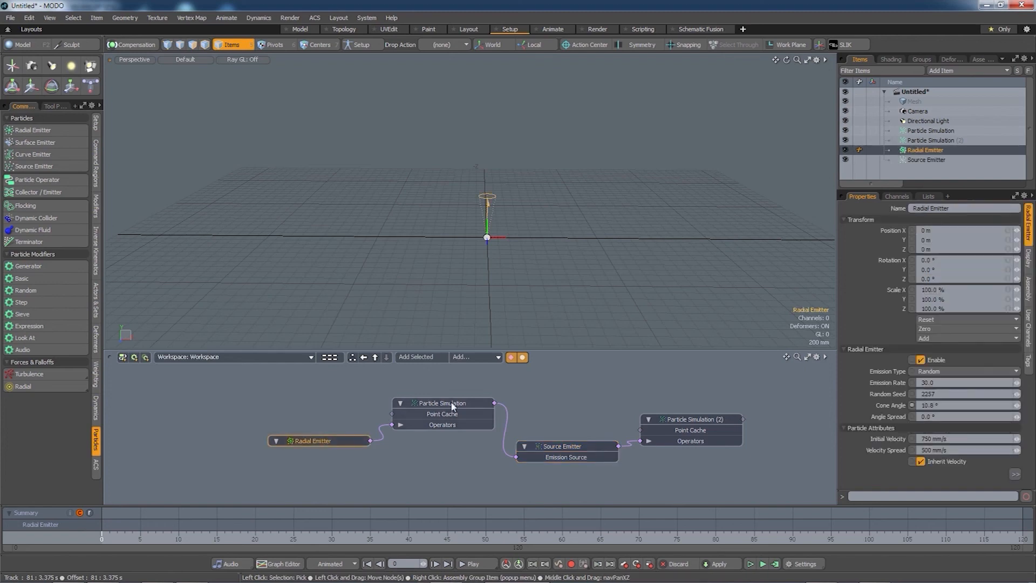
click(482, 402)
click(559, 446)
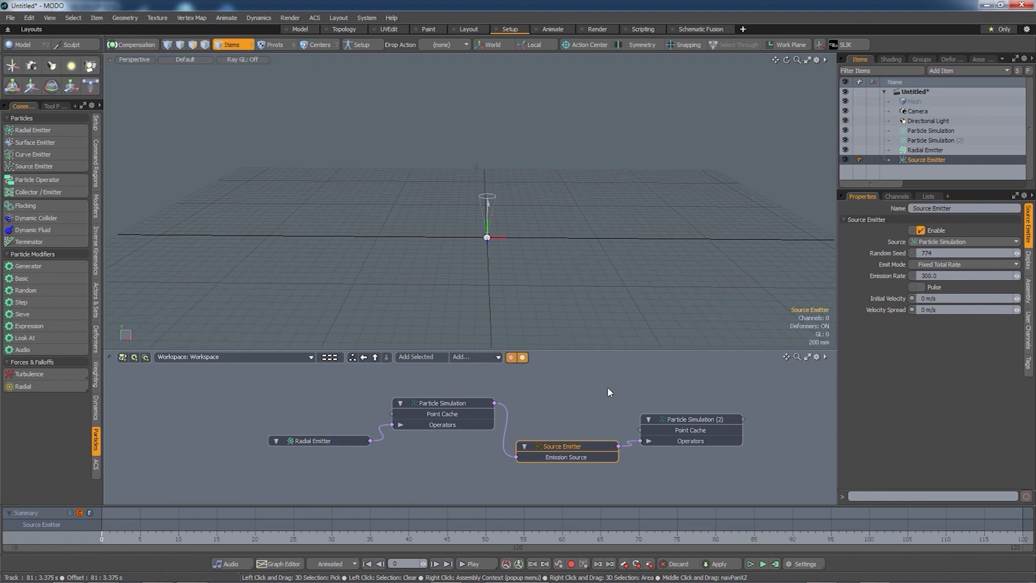
click(571, 400)
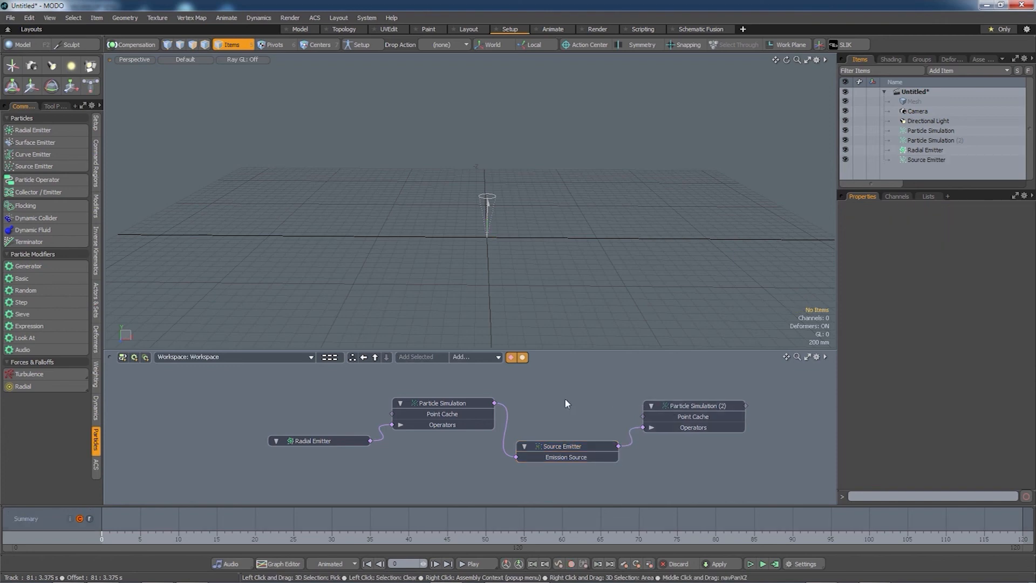